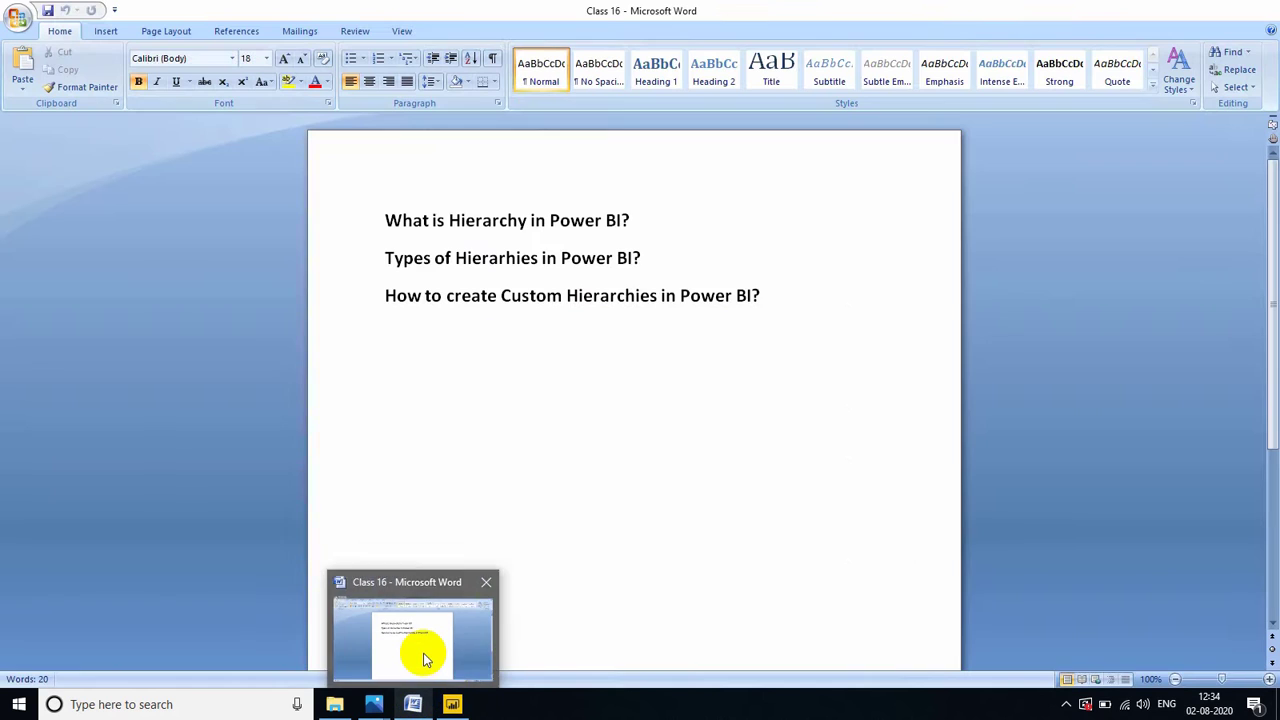
# Step: Switch to the Class 16 Word document listing the three hierarchy questions
pyautogui.click(423, 651)
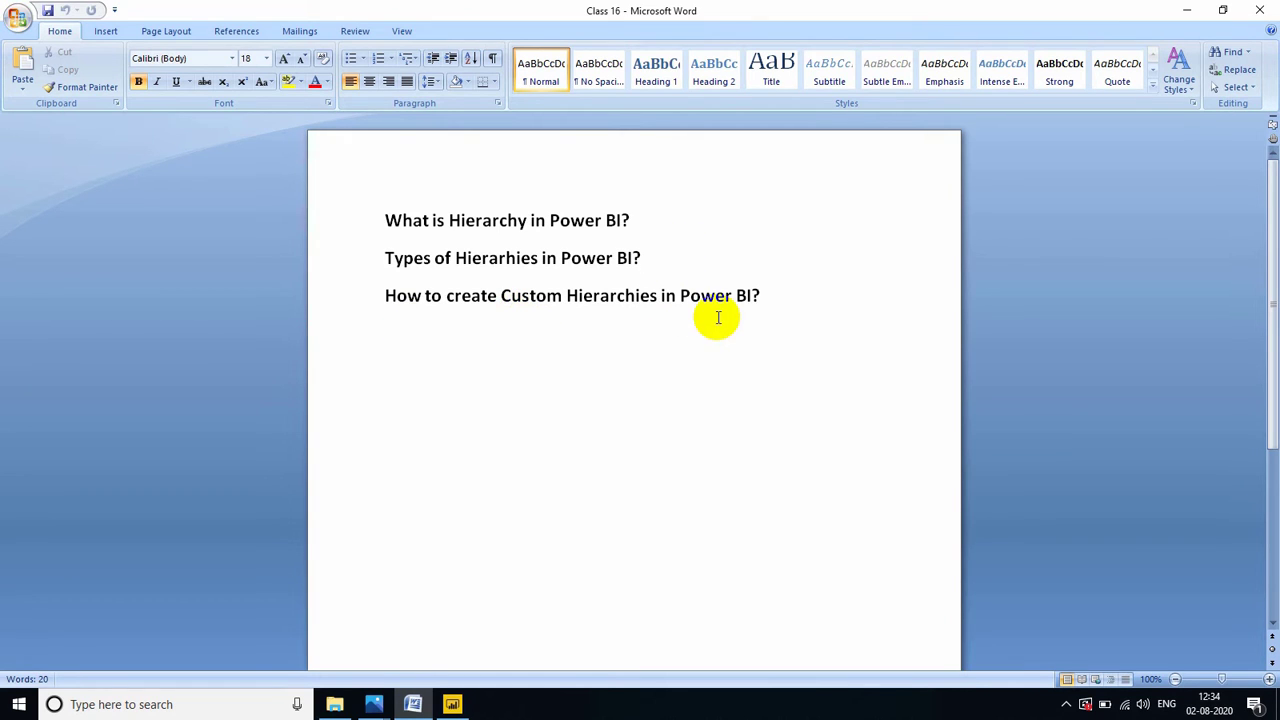
# Step: In Power BI Desktop, connect to the recently used SQL Server source
pyautogui.moveTo(452, 704)
pyautogui.click(483, 641)
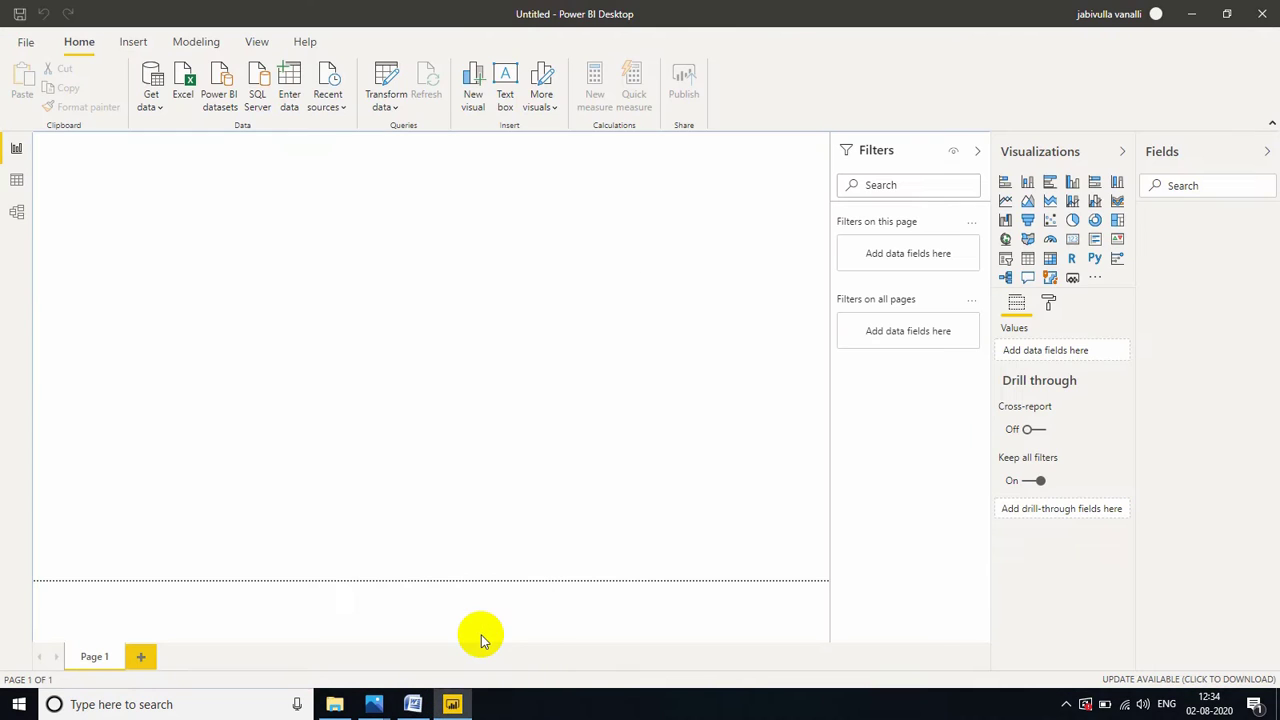
pyautogui.click(325, 98)
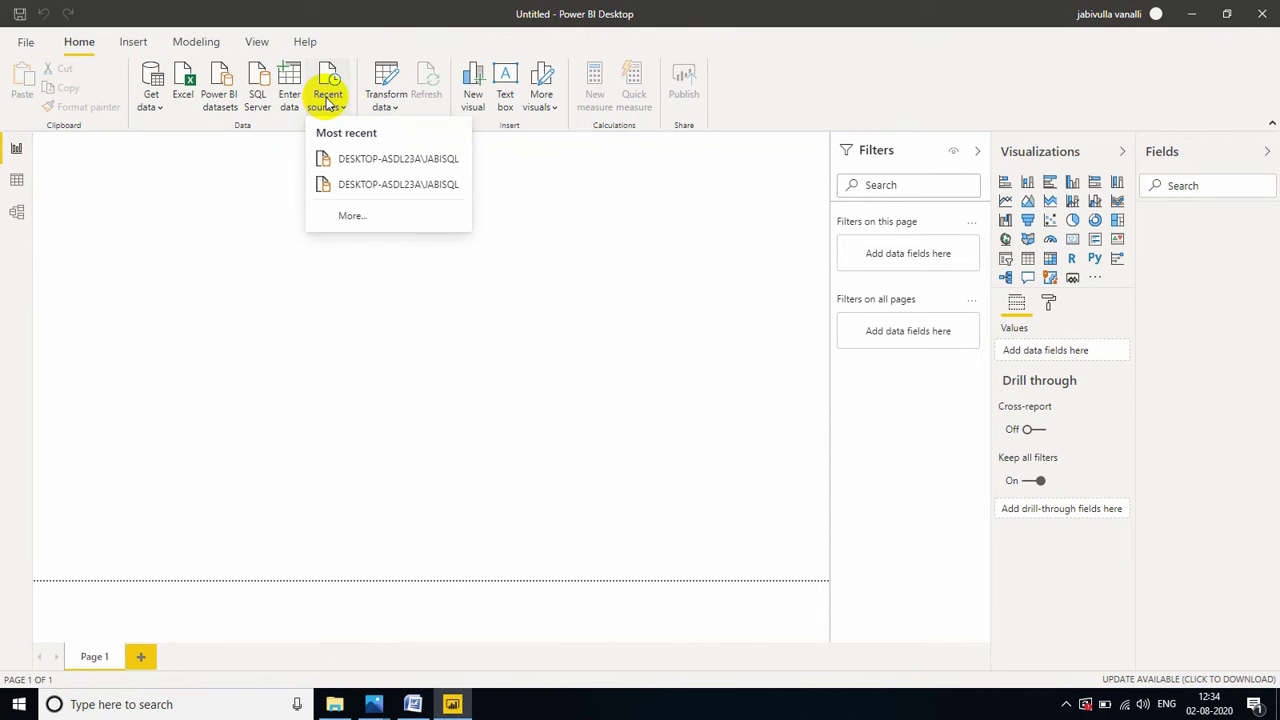
pyautogui.click(378, 162)
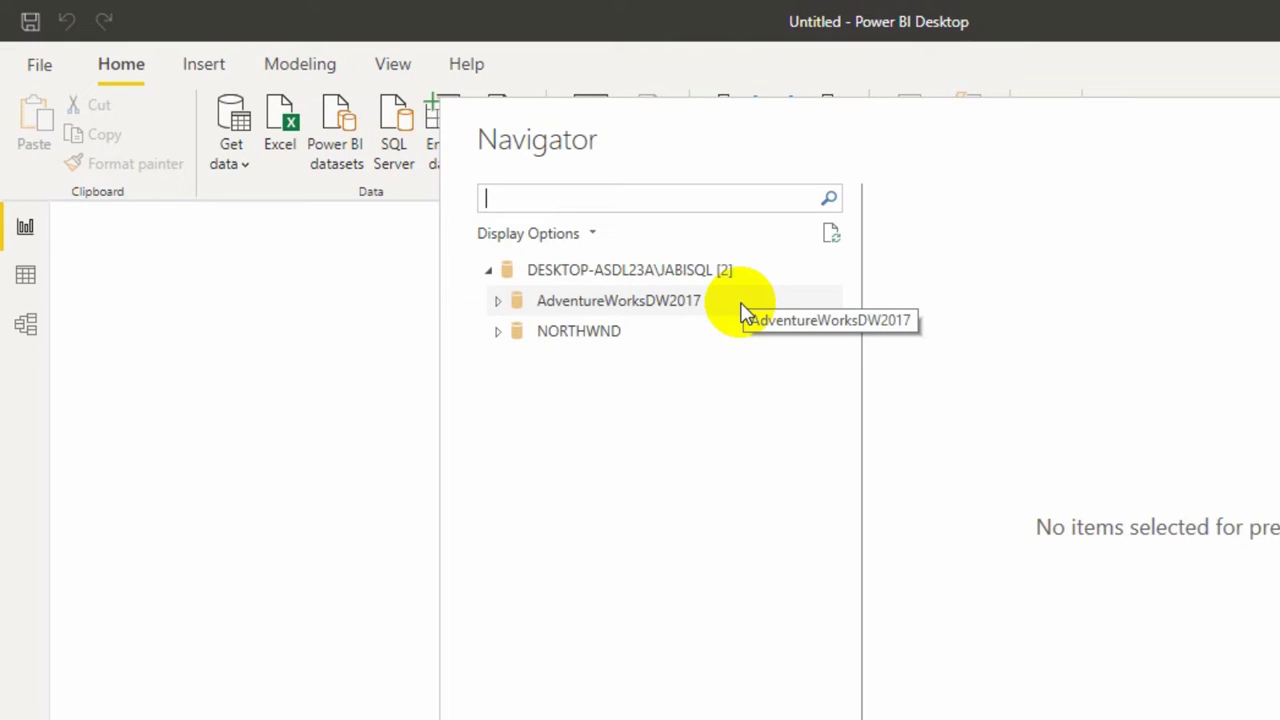
# Step: Select DimDate and FactInternetSales from AdventureWorksDW2017 and load them
pyautogui.click(505, 303)
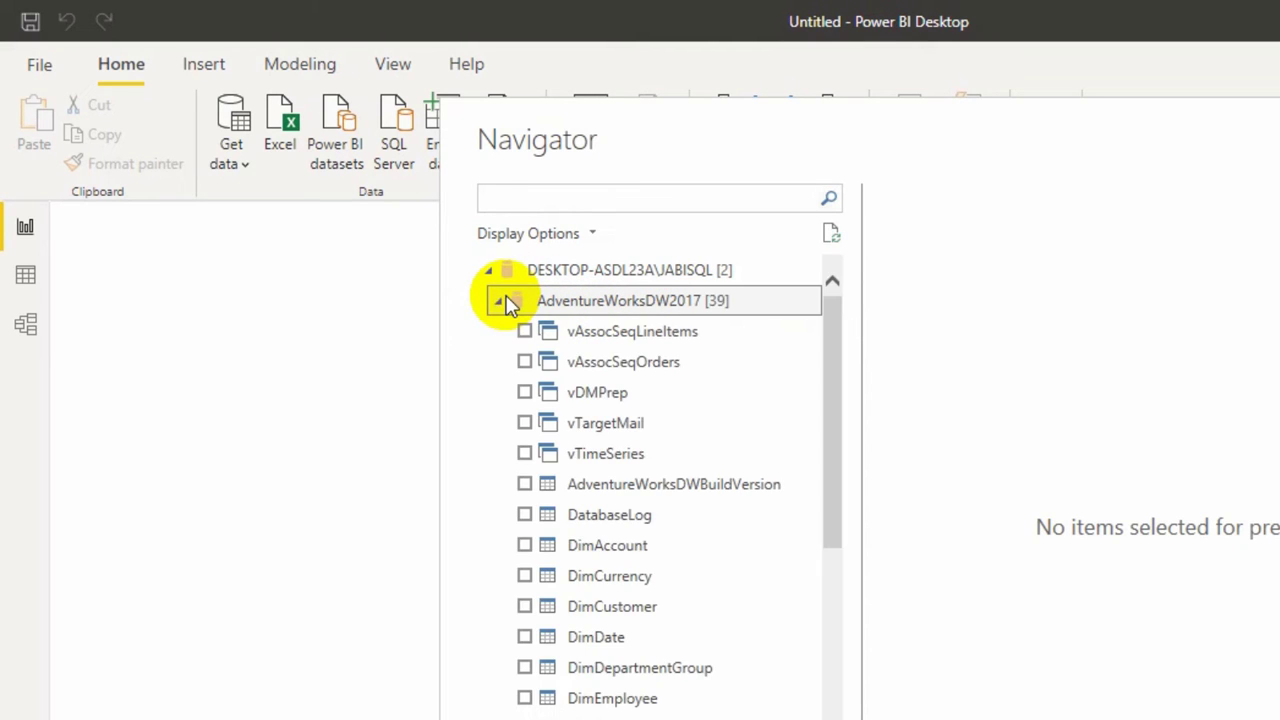
pyautogui.click(524, 638)
pyautogui.click(524, 638)
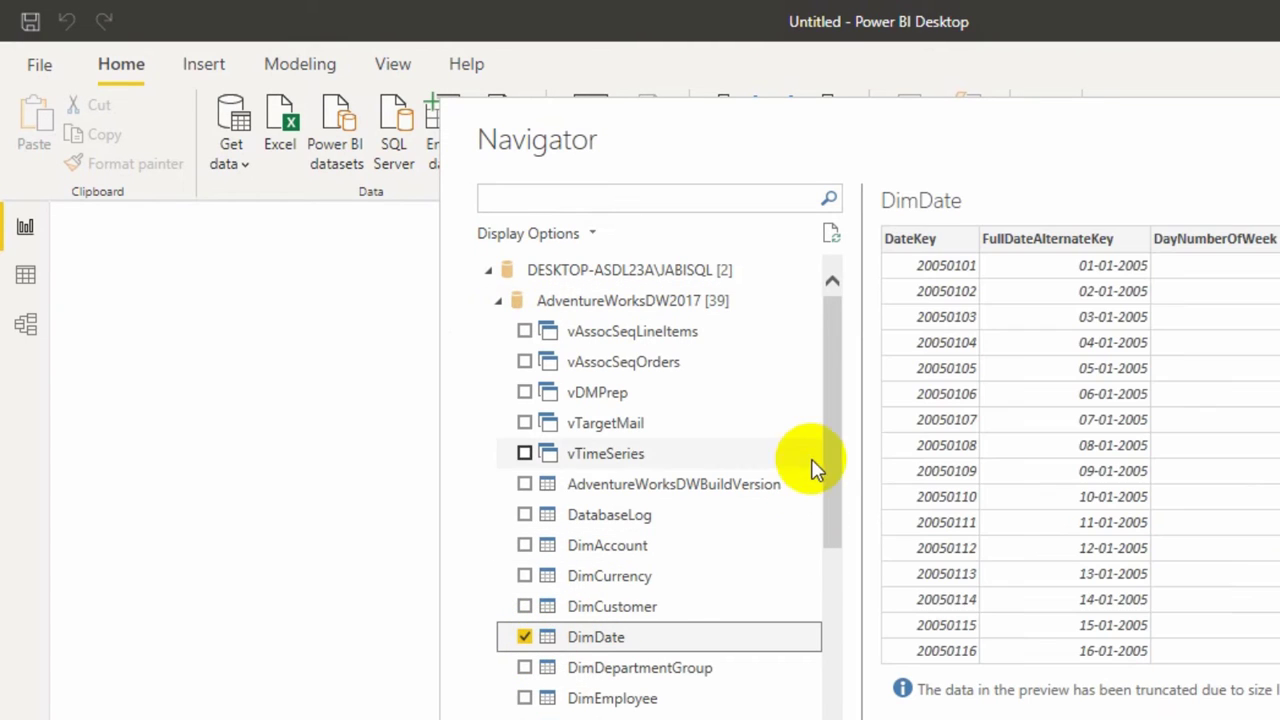
pyautogui.moveTo(822, 456); pyautogui.dragTo(833, 606)
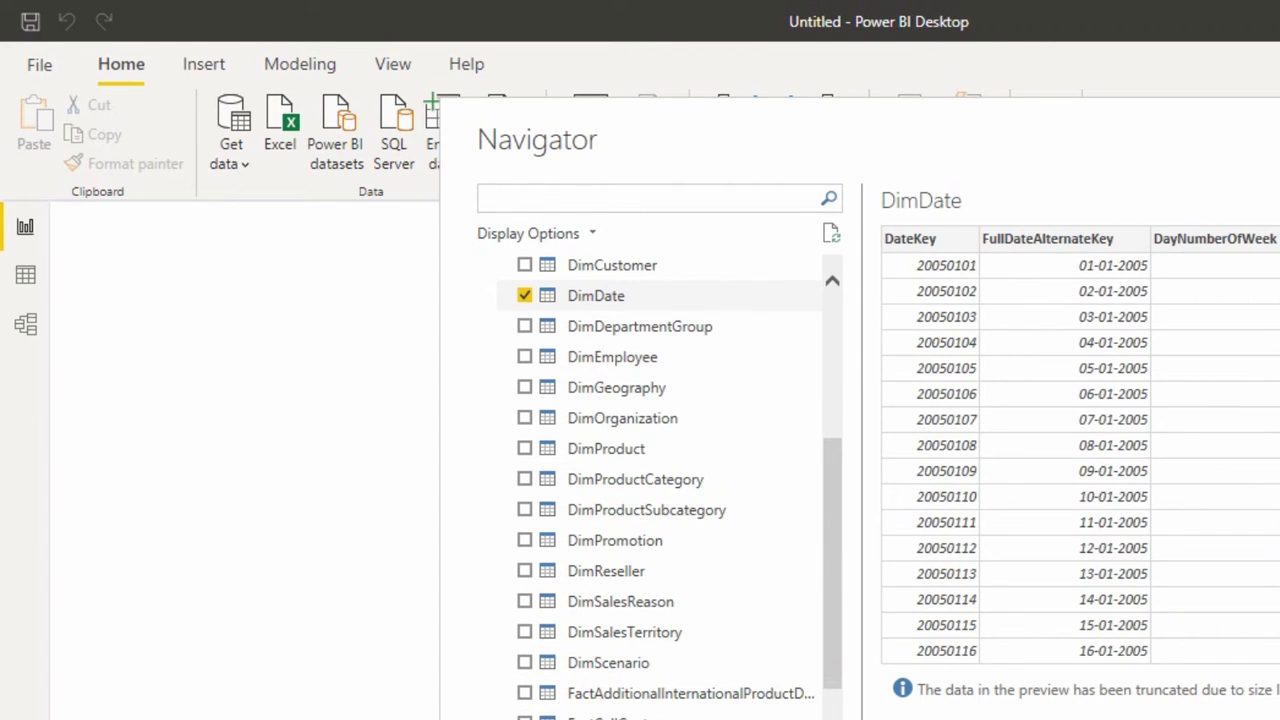
pyautogui.click(524, 719)
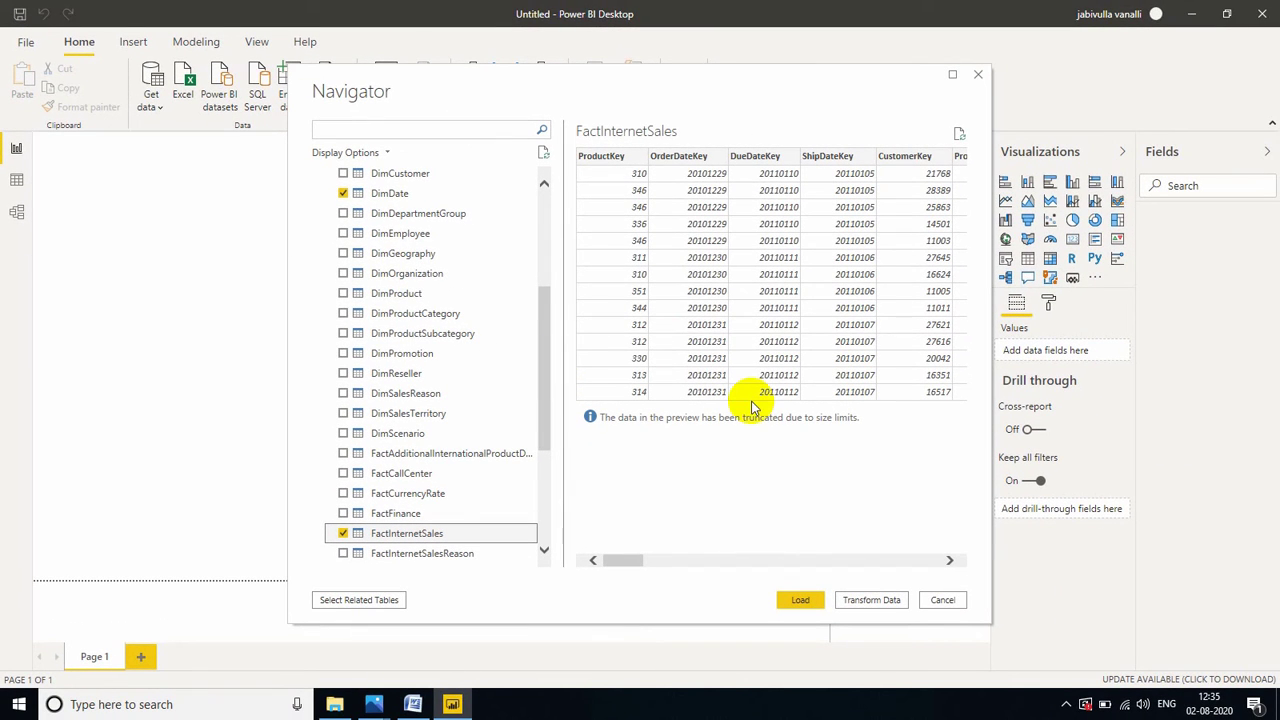
pyautogui.click(800, 601)
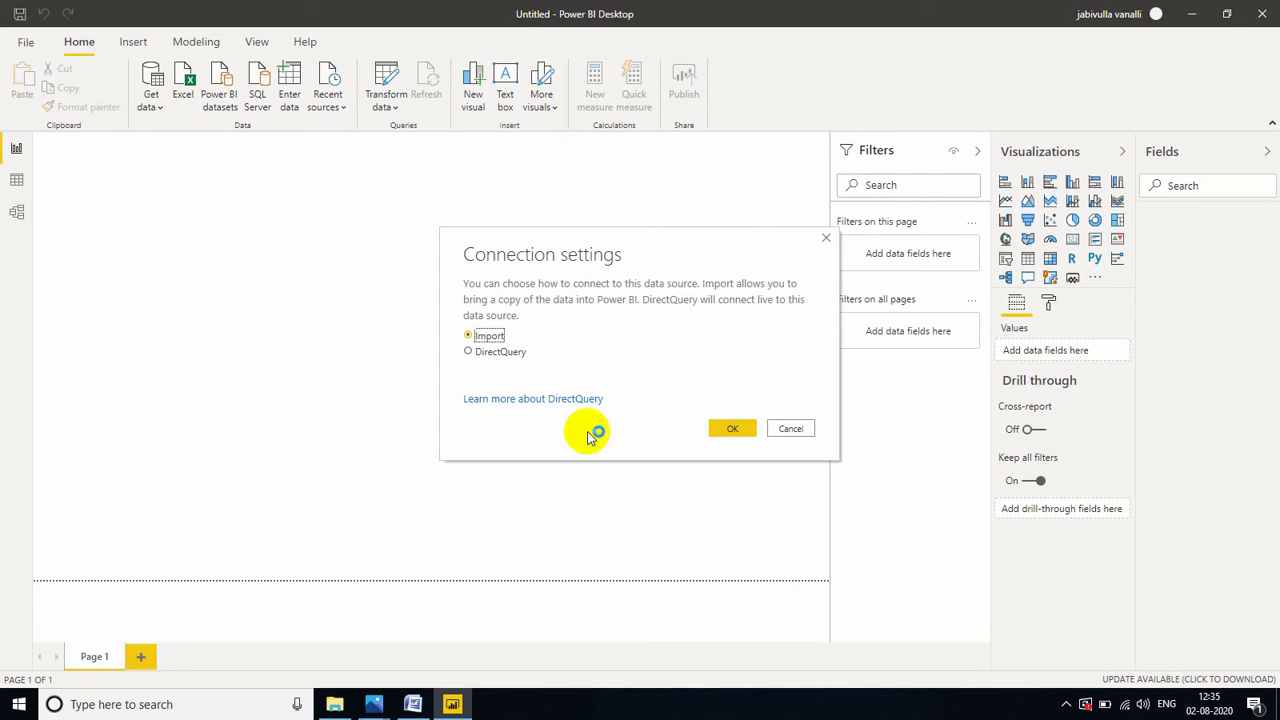
# Step: Import DimDate and FactInternetSales, then expand DimDate in the Fields pane
pyautogui.click(727, 427)
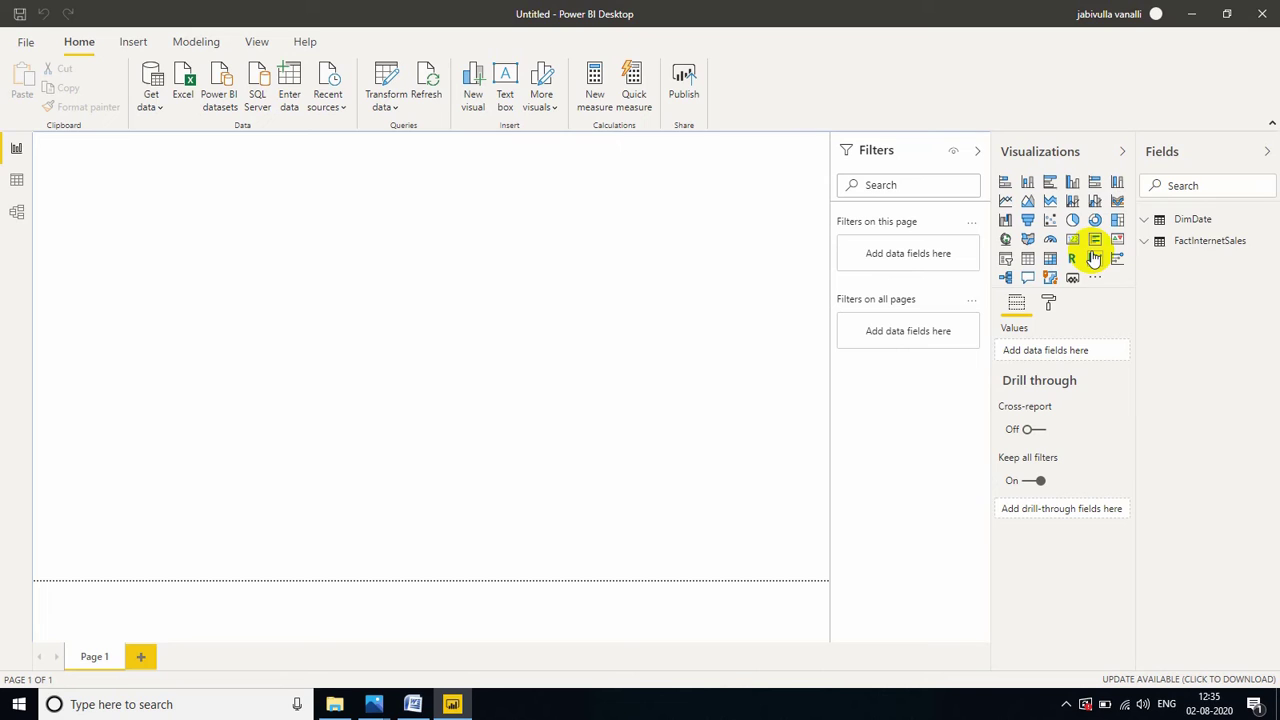
pyautogui.click(1190, 220)
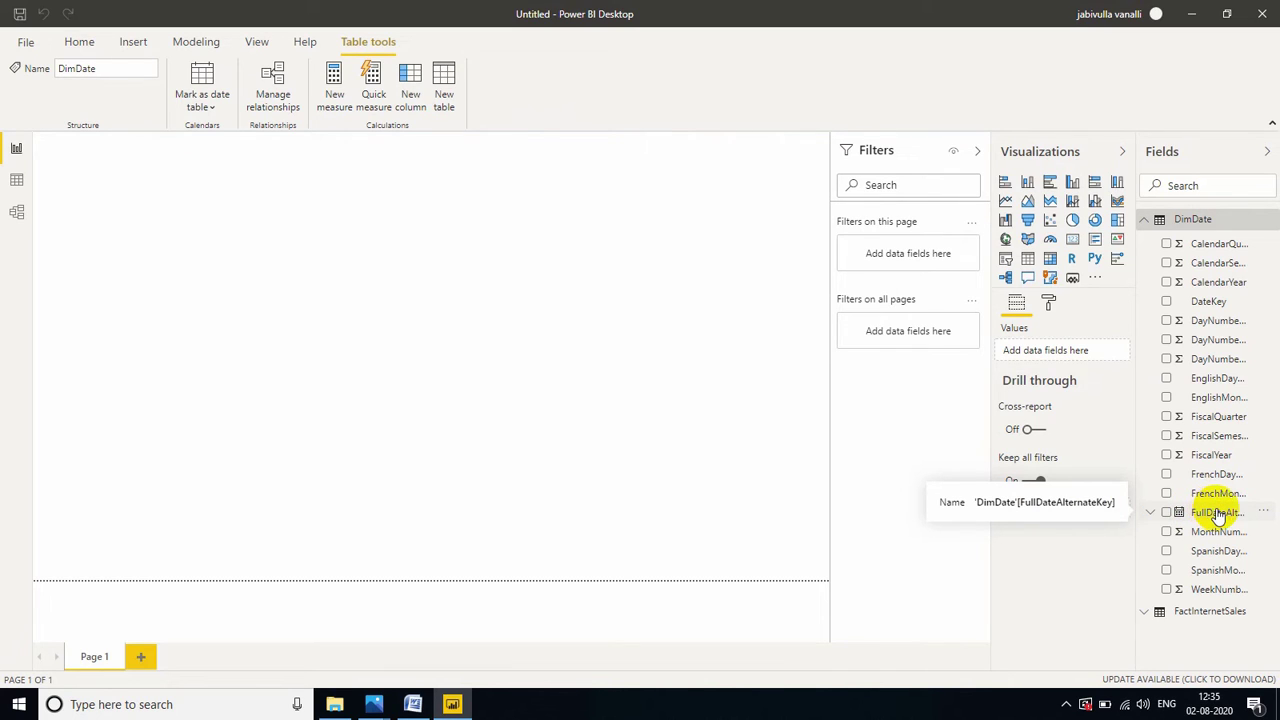
# Step: Show FullDateAlternateKey as a matrix and expand 2005 > Qtr 1 > January to days
pyautogui.moveTo(1213, 515); pyautogui.dragTo(254, 314)
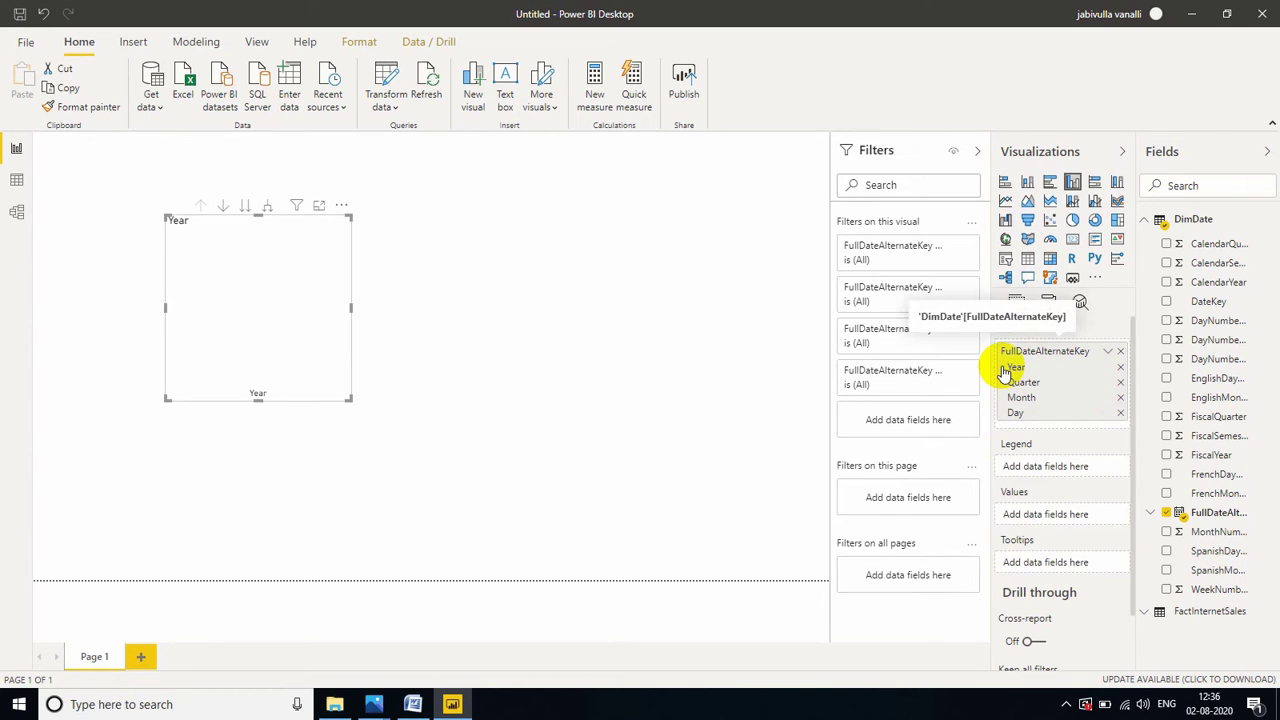
pyautogui.click(1052, 258)
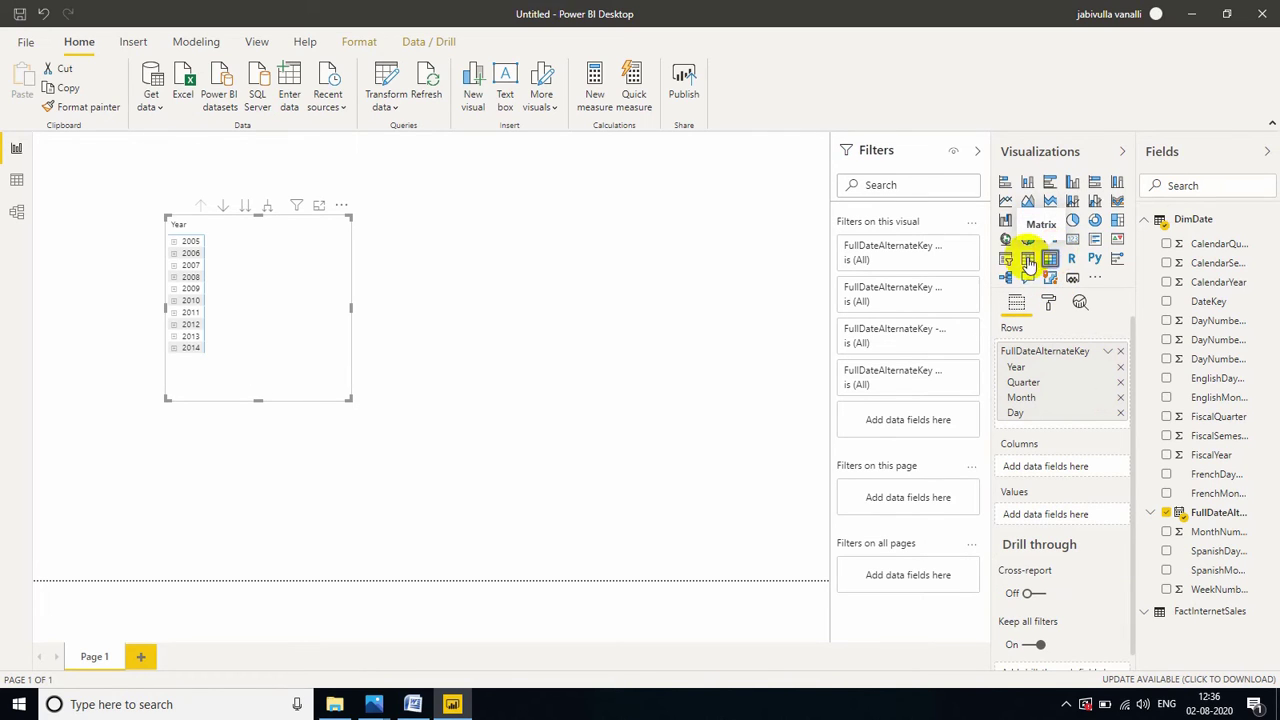
pyautogui.click(175, 243)
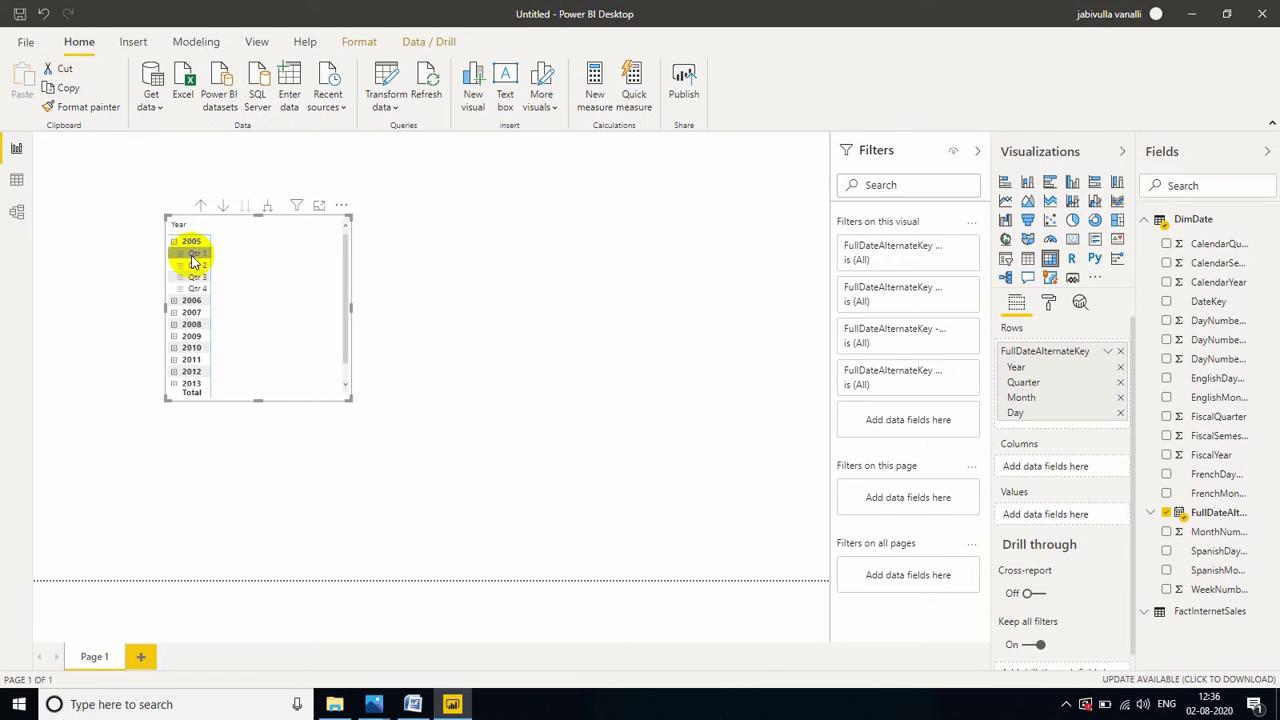
pyautogui.click(195, 259)
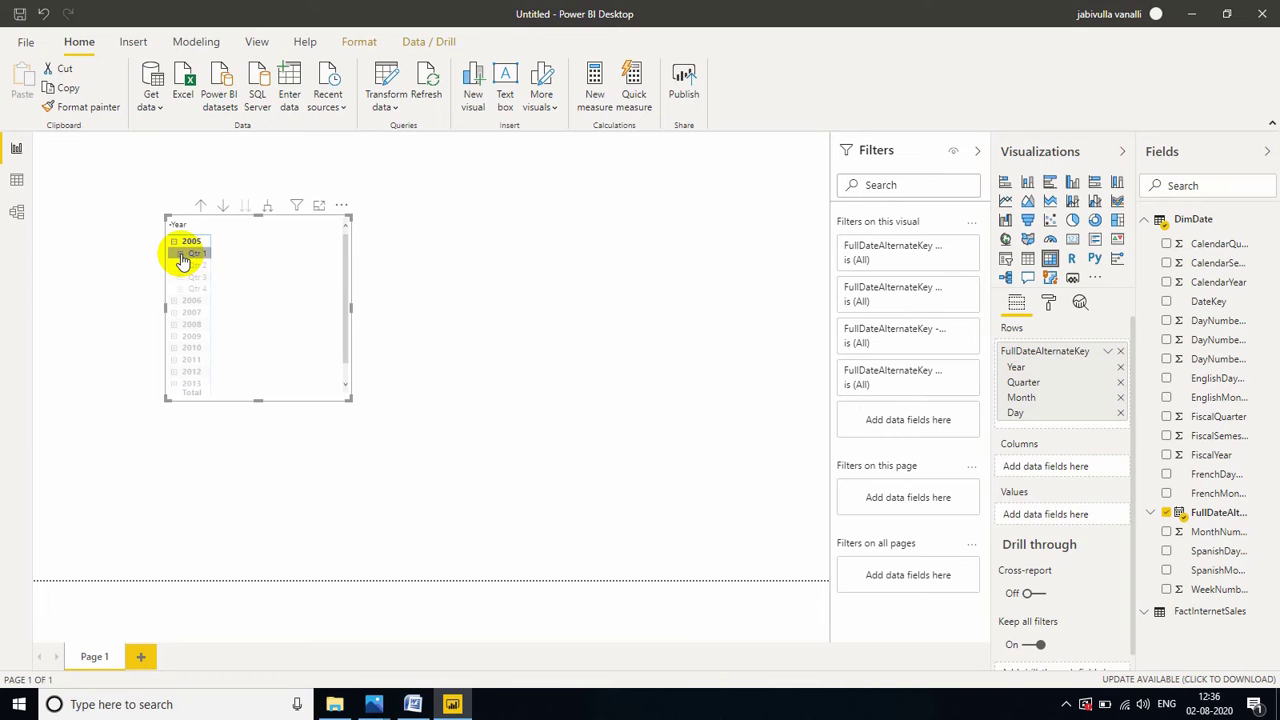
pyautogui.click(183, 259)
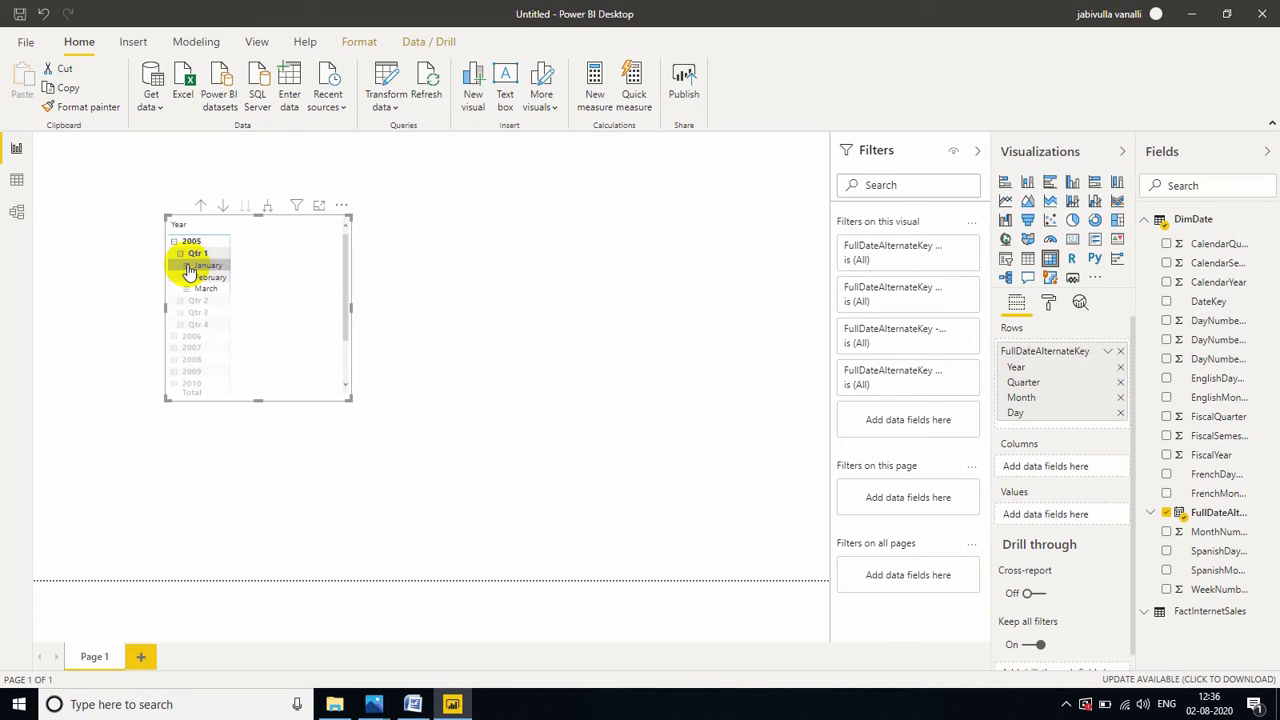
pyautogui.click(186, 266)
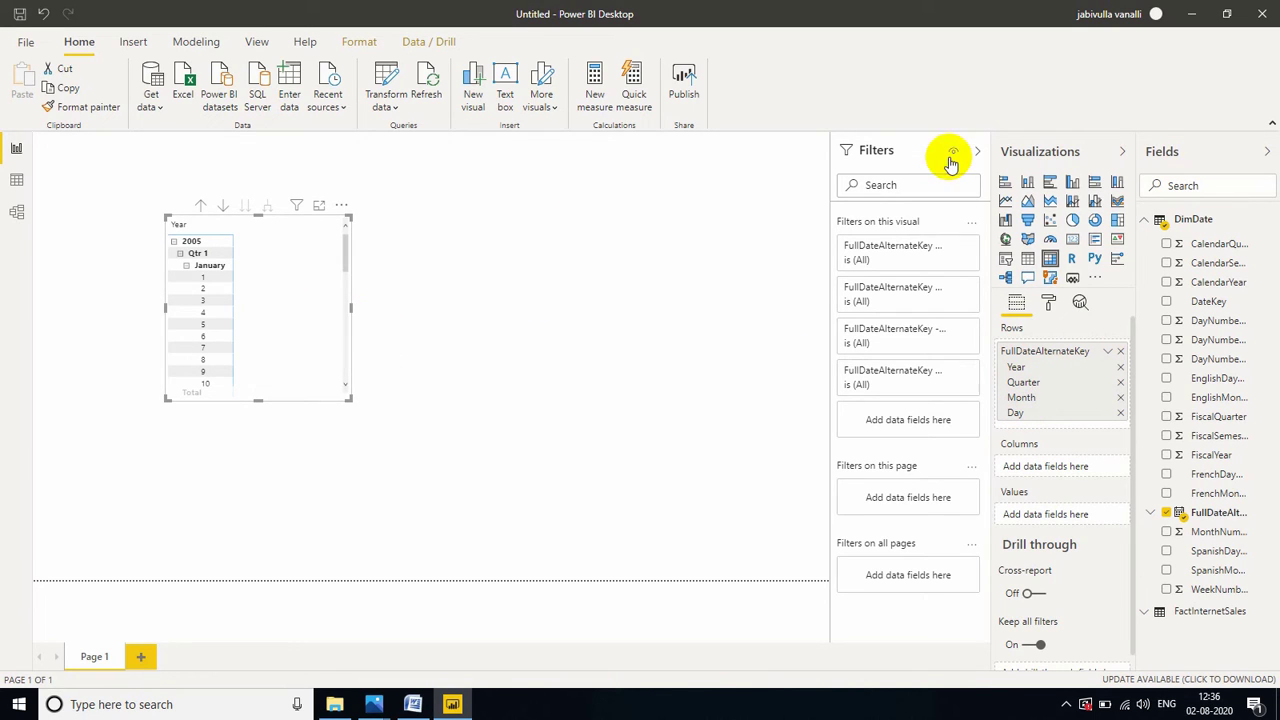
# Step: Add FactInternetSales SalesAmount as the matrix values
pyautogui.click(1147, 222)
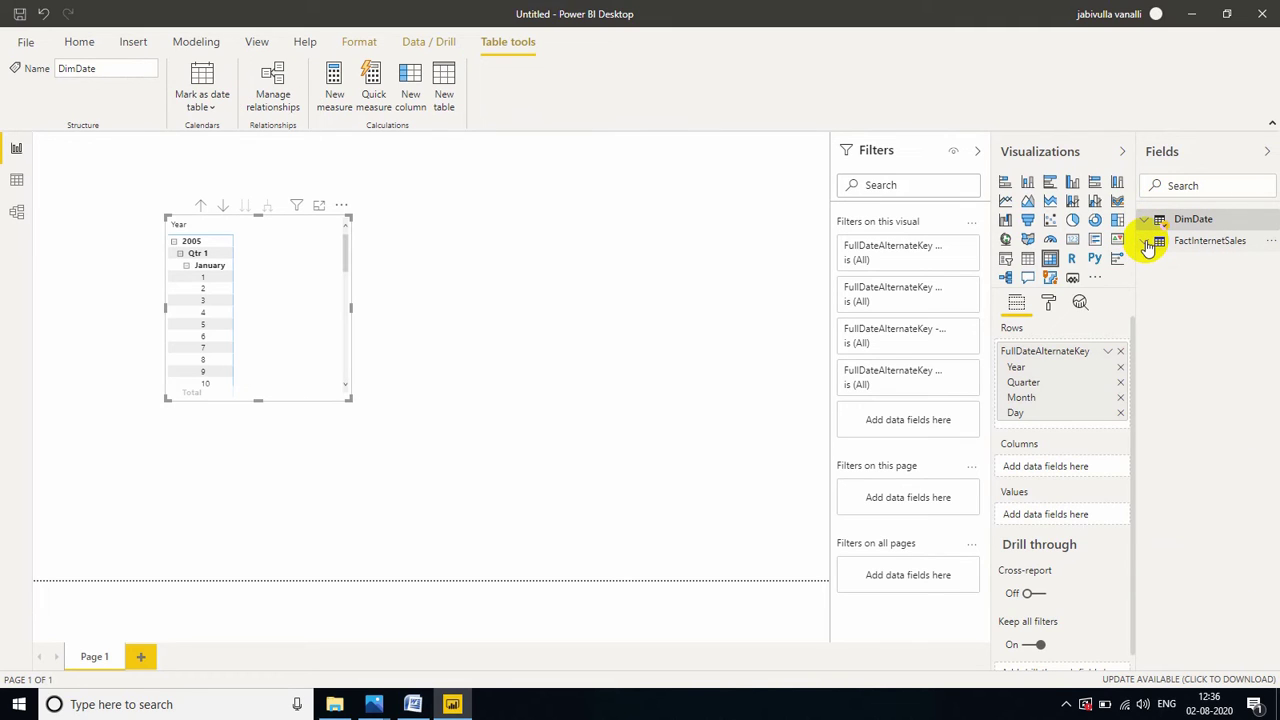
pyautogui.click(1147, 242)
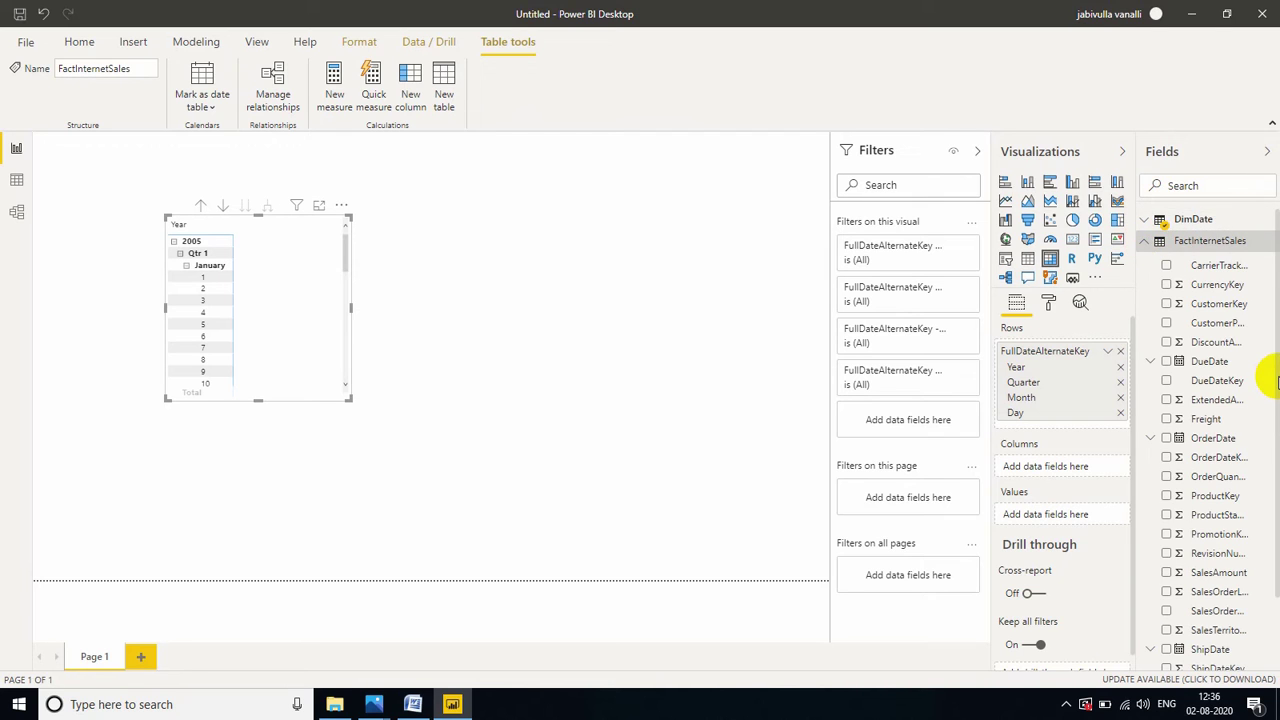
pyautogui.scroll(-1, 1276, 396)
pyautogui.scroll(-2, 1276, 500)
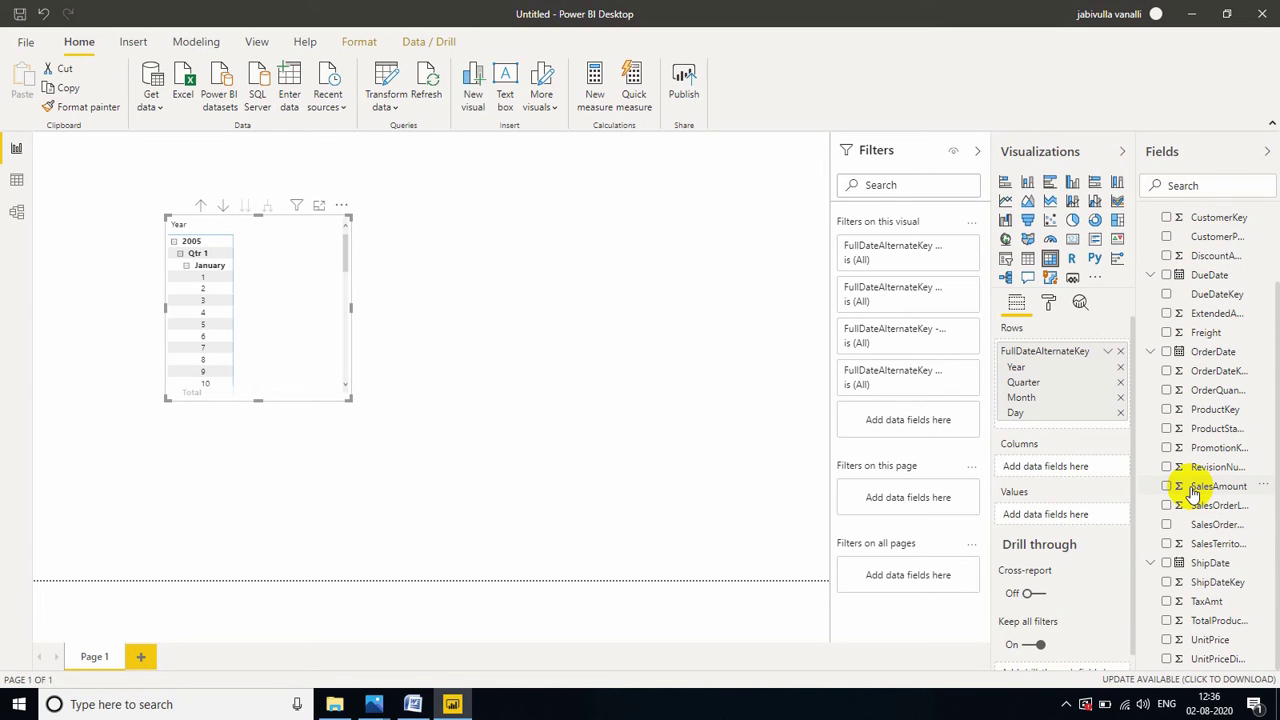
pyautogui.moveTo(1171, 486); pyautogui.dragTo(334, 309)
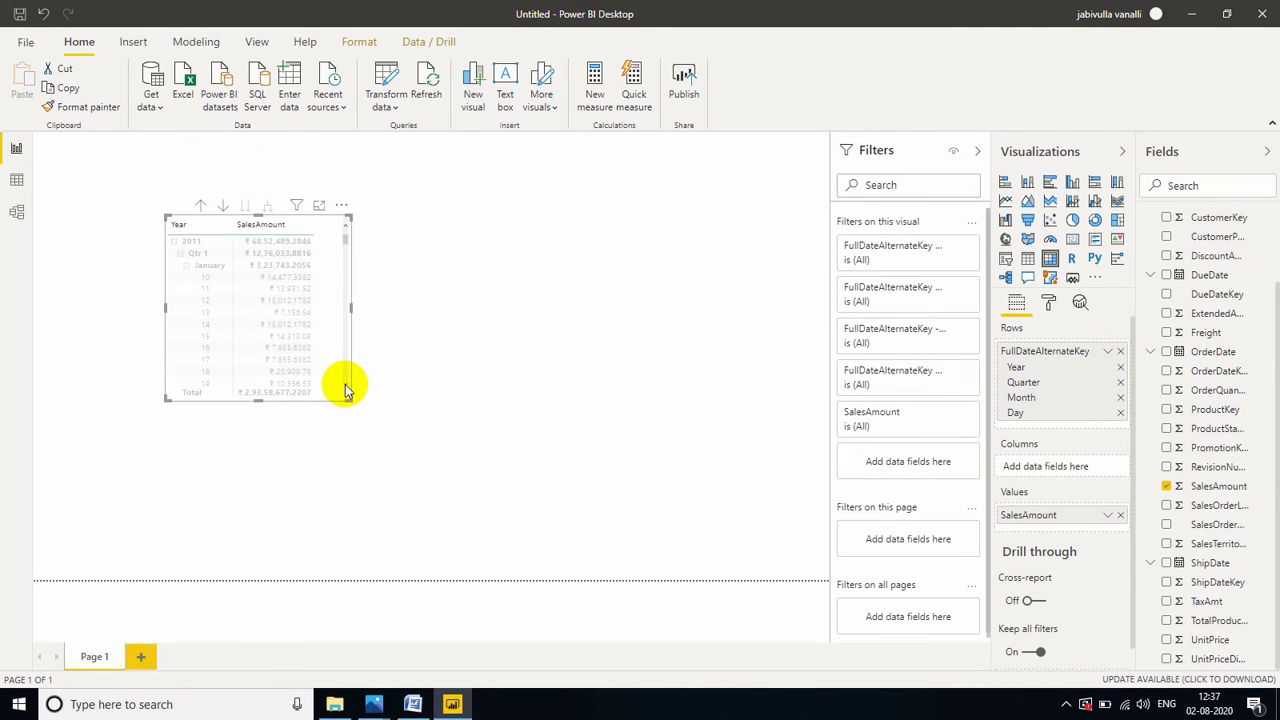
# Step: Enlarge the matrix visual and collapse the 2011 year and the FactInternetSales field list
pyautogui.moveTo(349, 398); pyautogui.dragTo(494, 485)
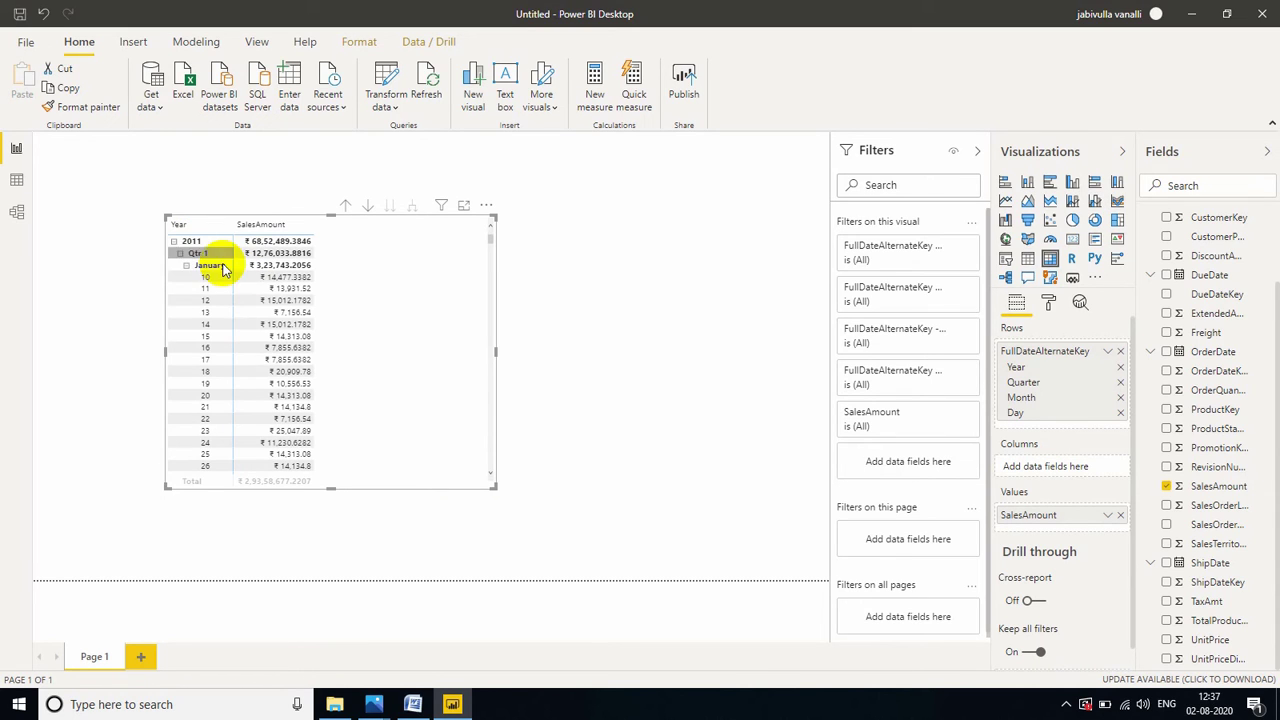
pyautogui.click(175, 244)
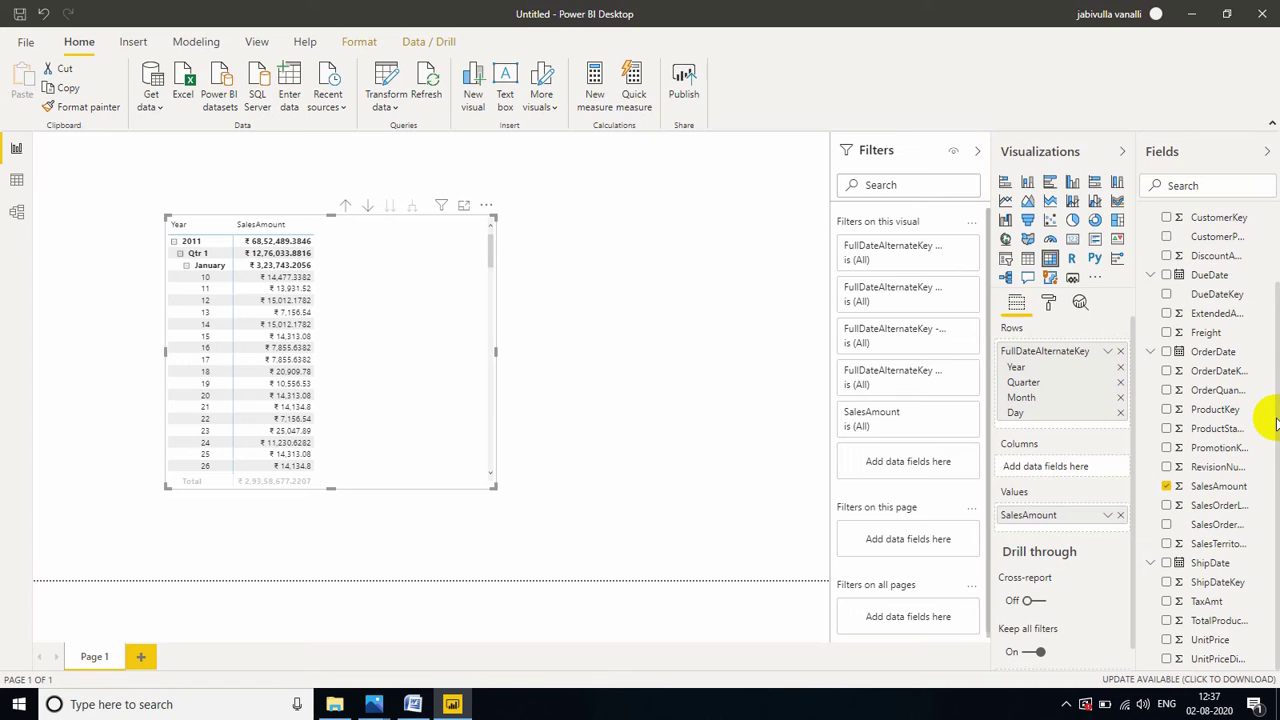
pyautogui.scroll(3, 1262, 490)
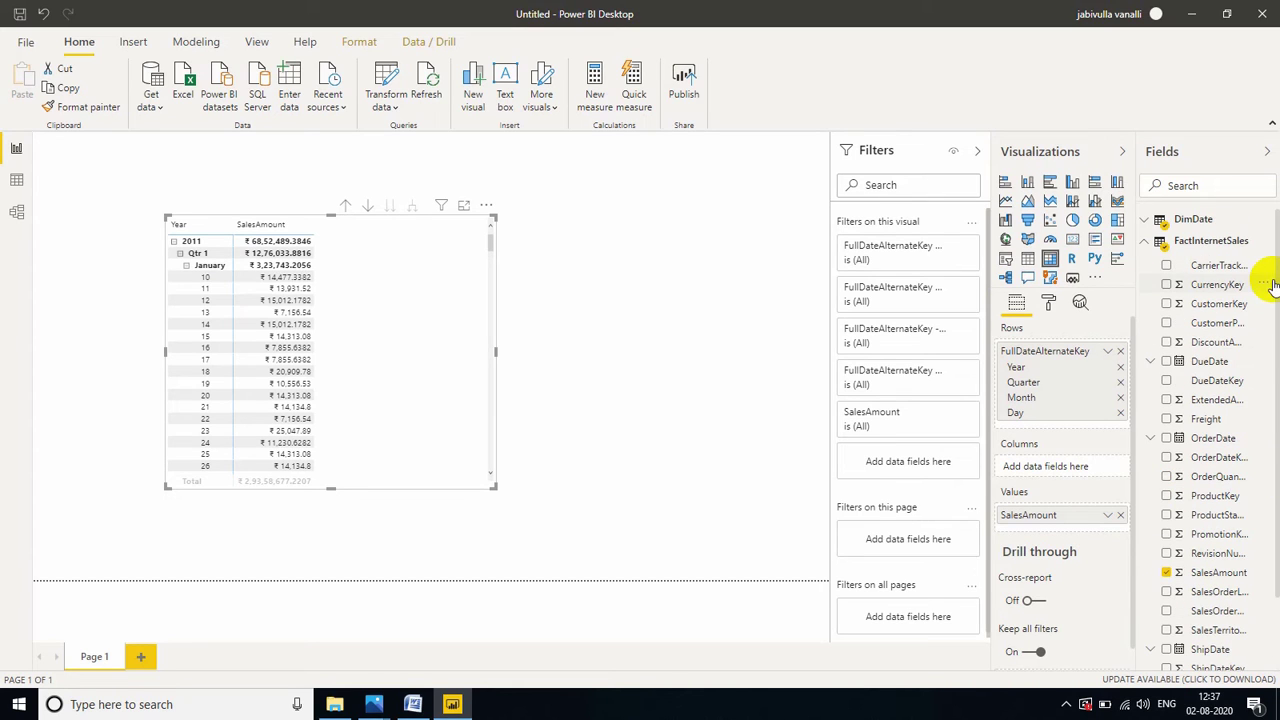
pyautogui.click(1143, 244)
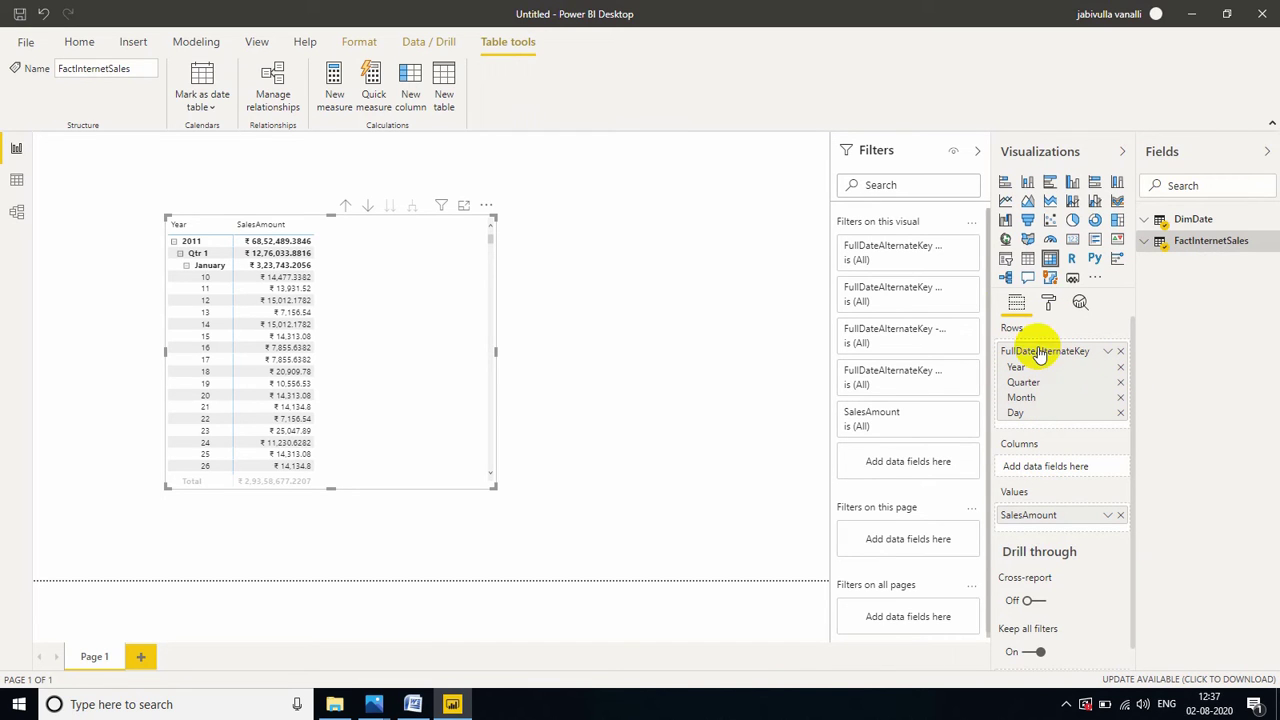
pyautogui.click(410, 704)
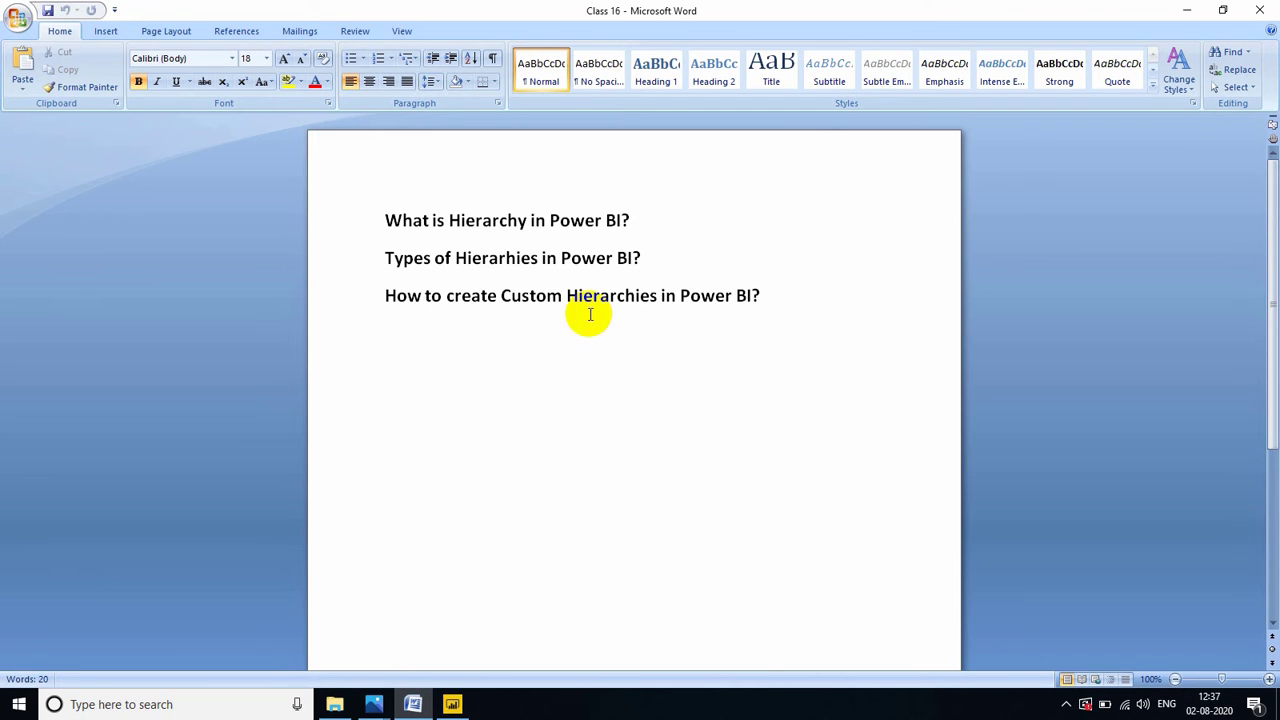
pyautogui.click(452, 704)
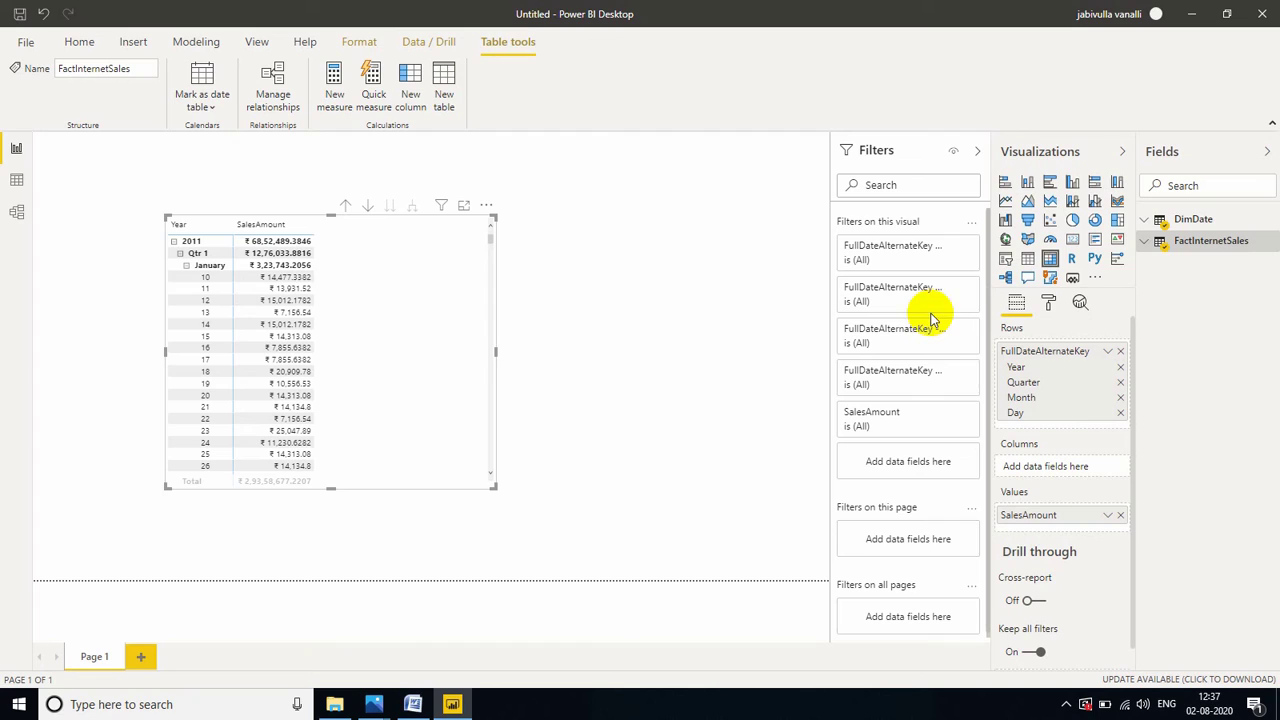
# Step: Move the date matrix left and down, then list the recent data sources
pyautogui.rightClick(467, 358)
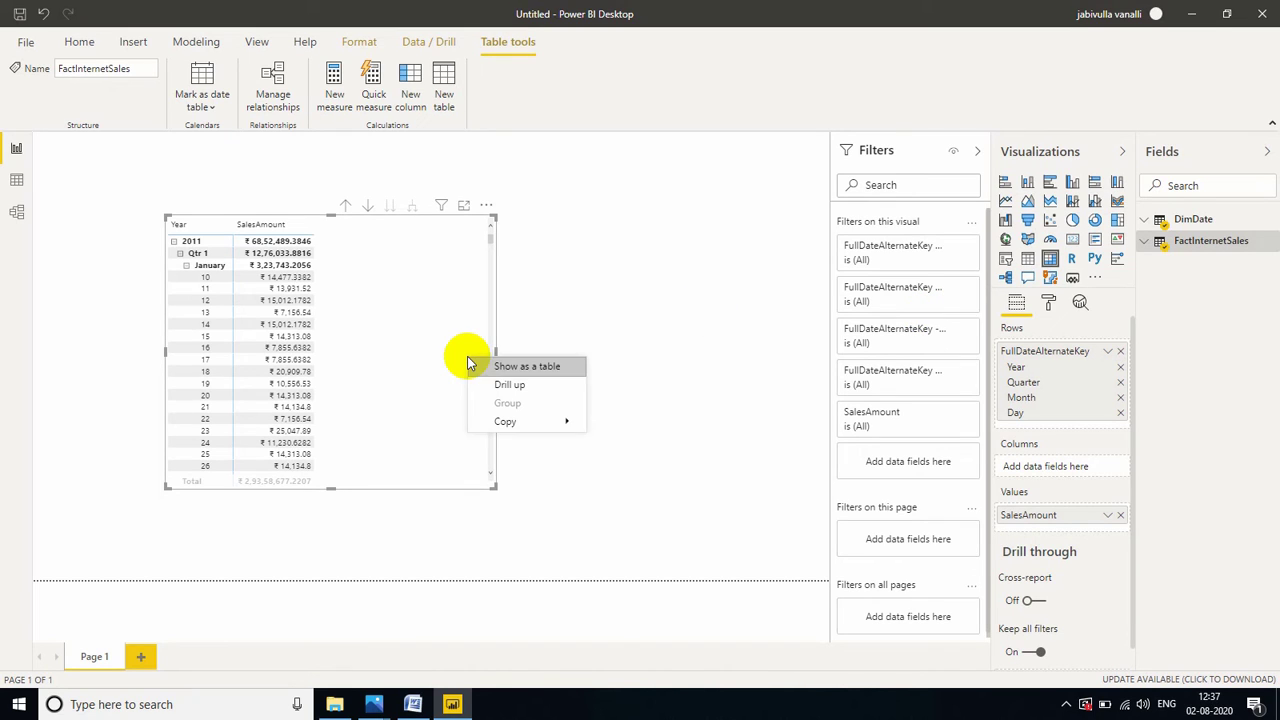
pyautogui.click(383, 368)
pyautogui.moveTo(383, 368); pyautogui.dragTo(282, 400)
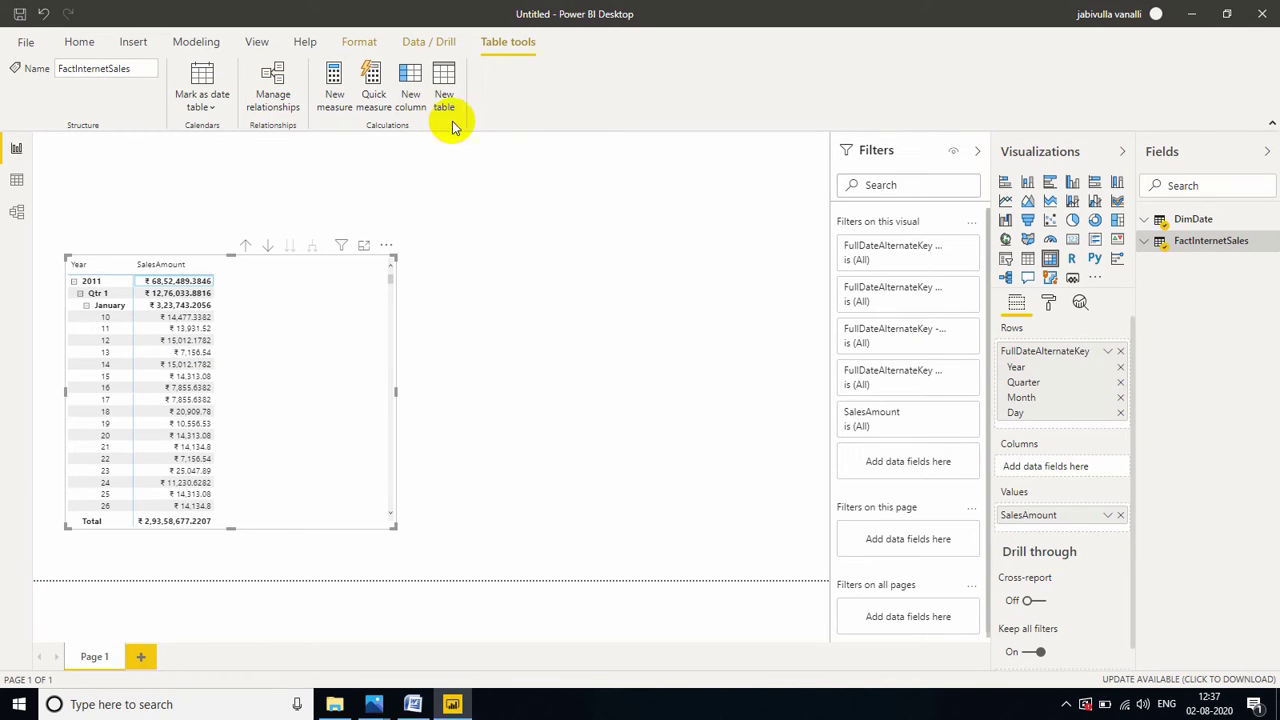
pyautogui.click(94, 42)
pyautogui.click(335, 100)
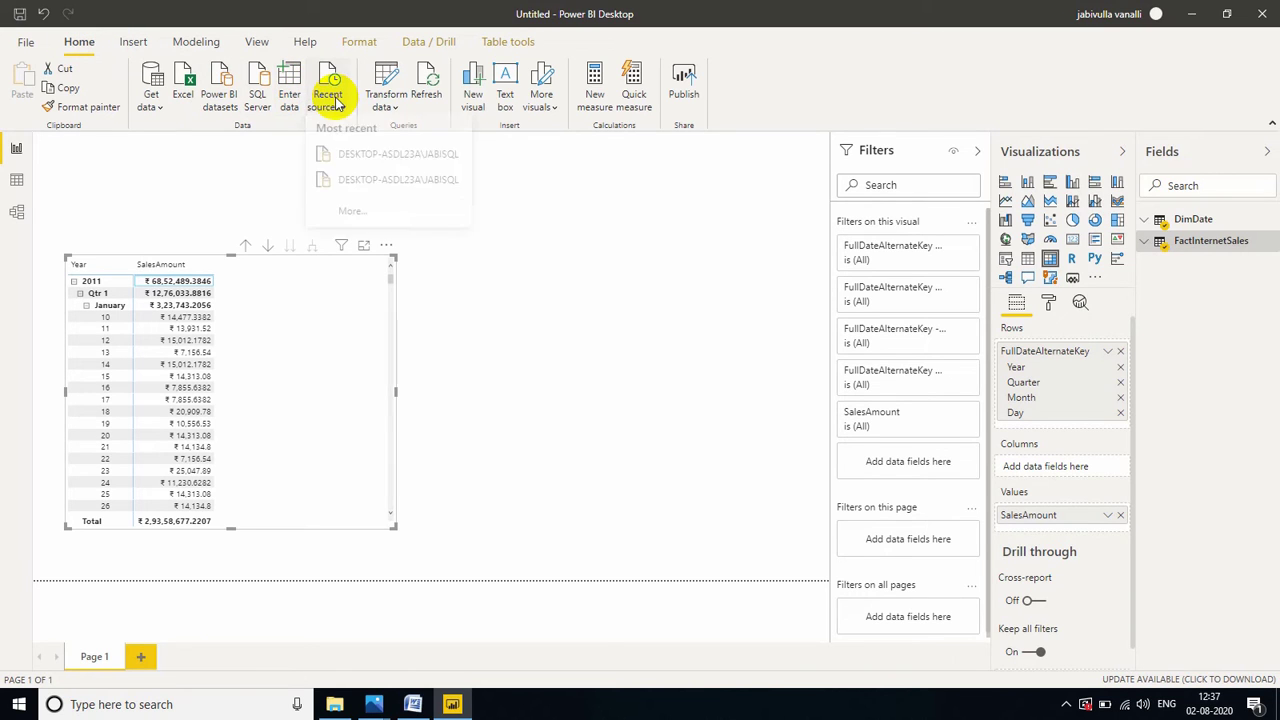
# Step: From the recent SQL Server source, load DimCustomer and DimGeography from AdventureWorksDW2017
pyautogui.click(400, 159)
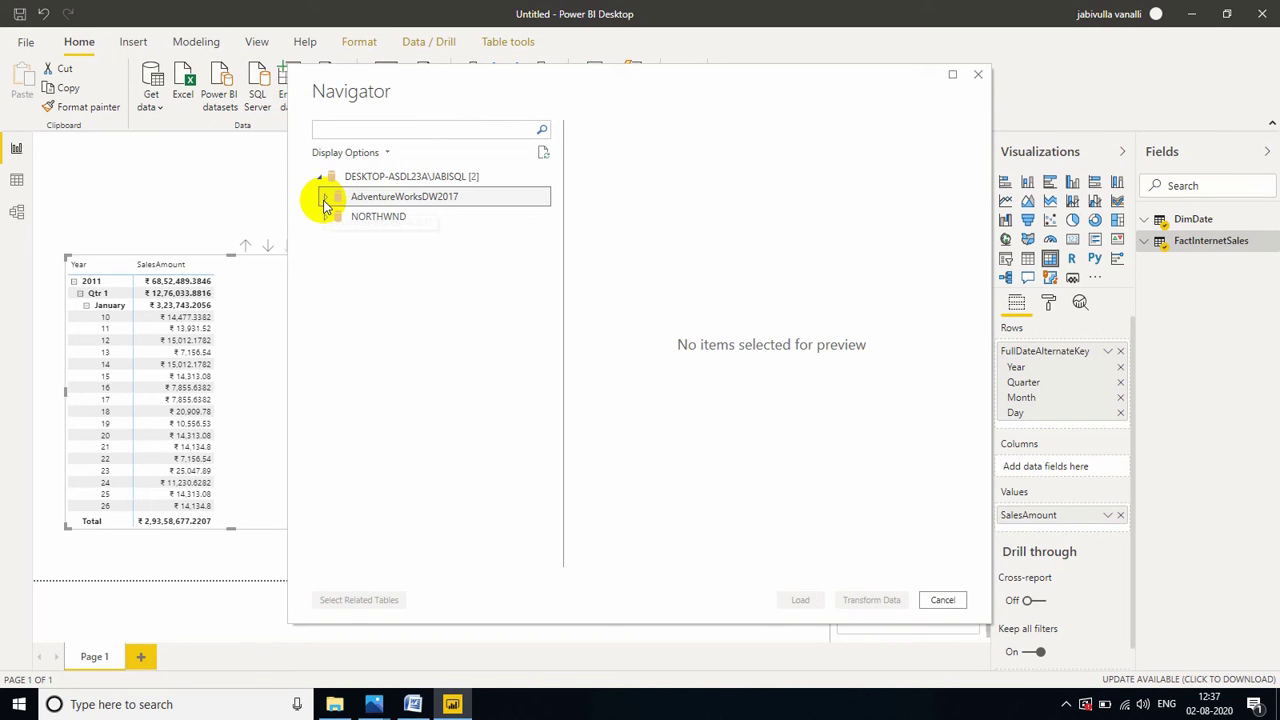
pyautogui.click(324, 198)
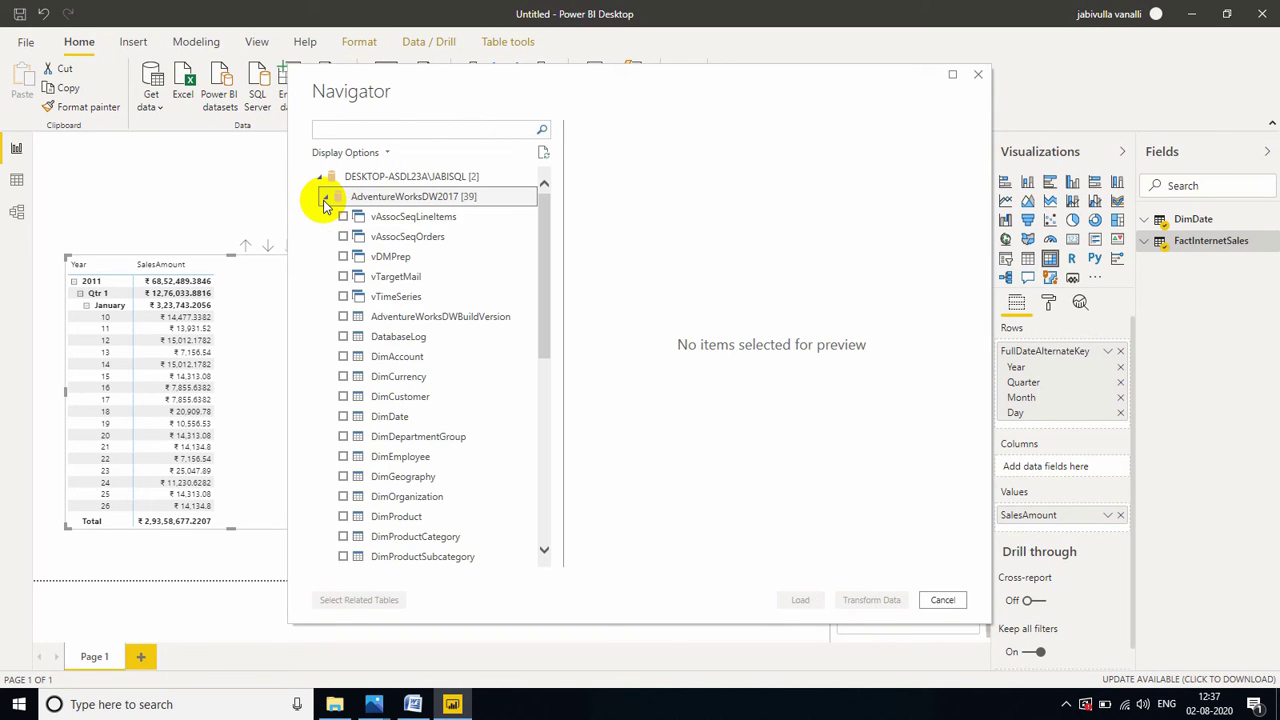
pyautogui.click(343, 397)
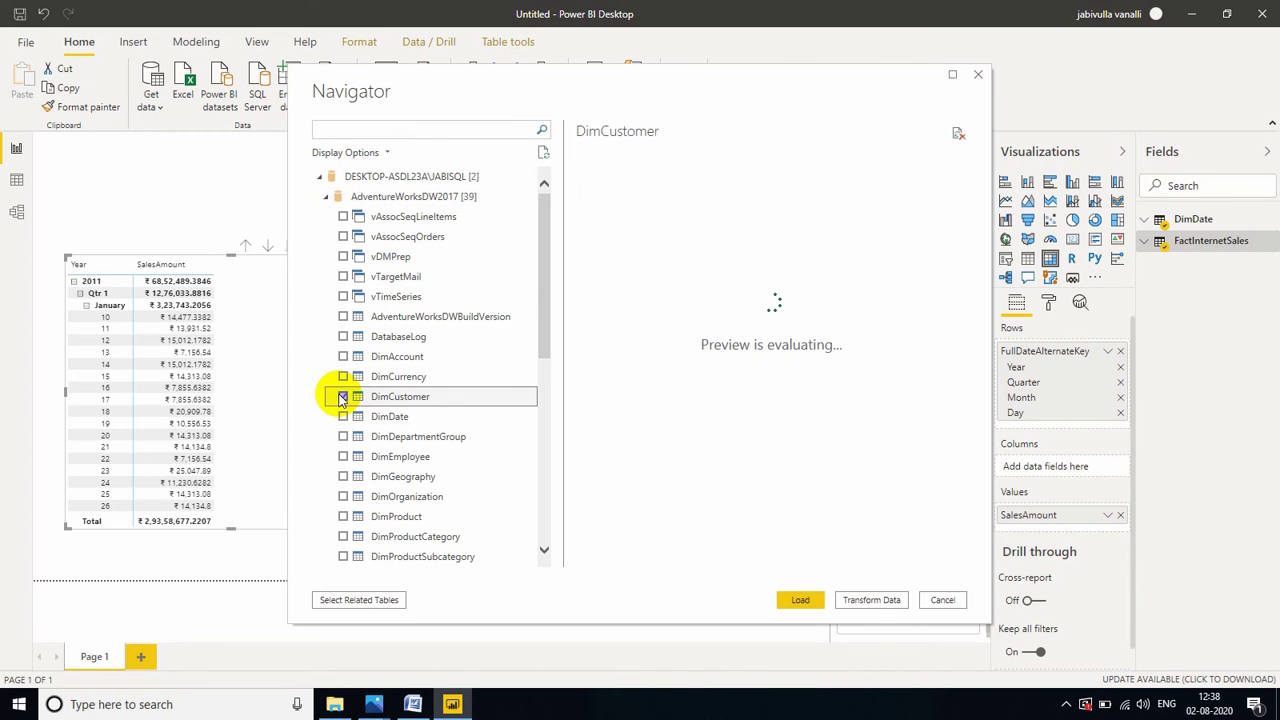
pyautogui.click(343, 477)
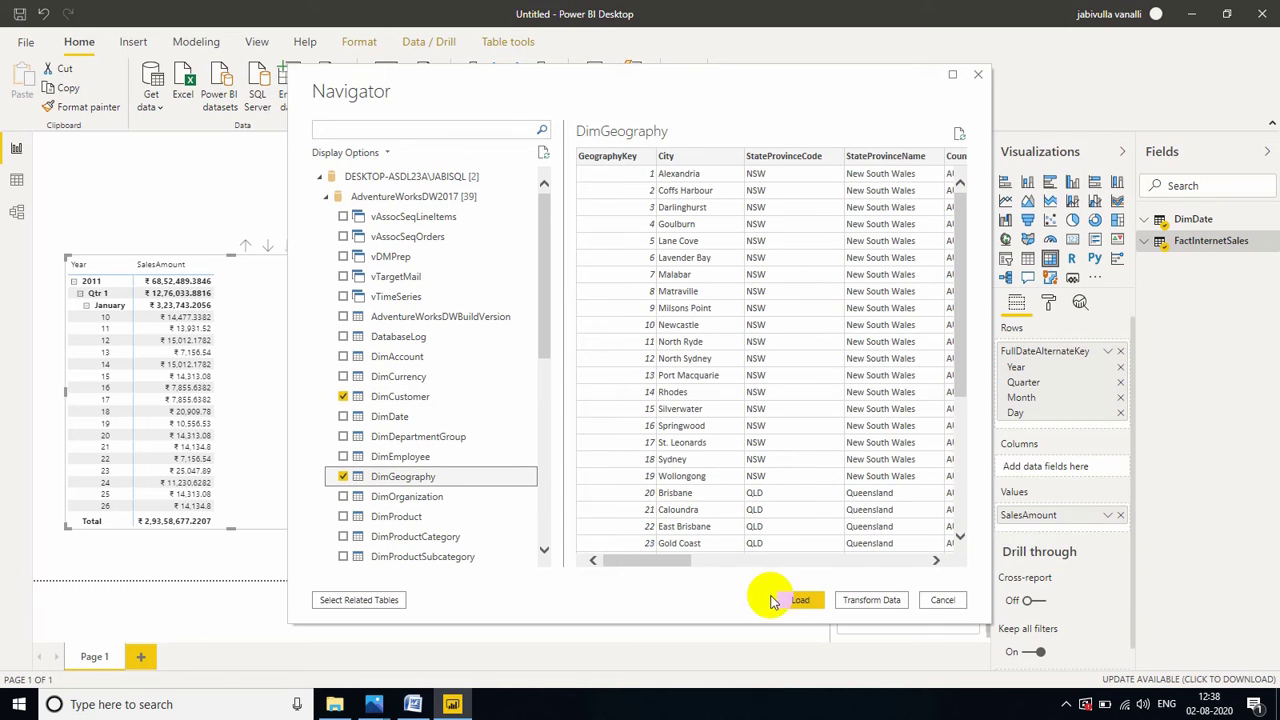
pyautogui.click(800, 601)
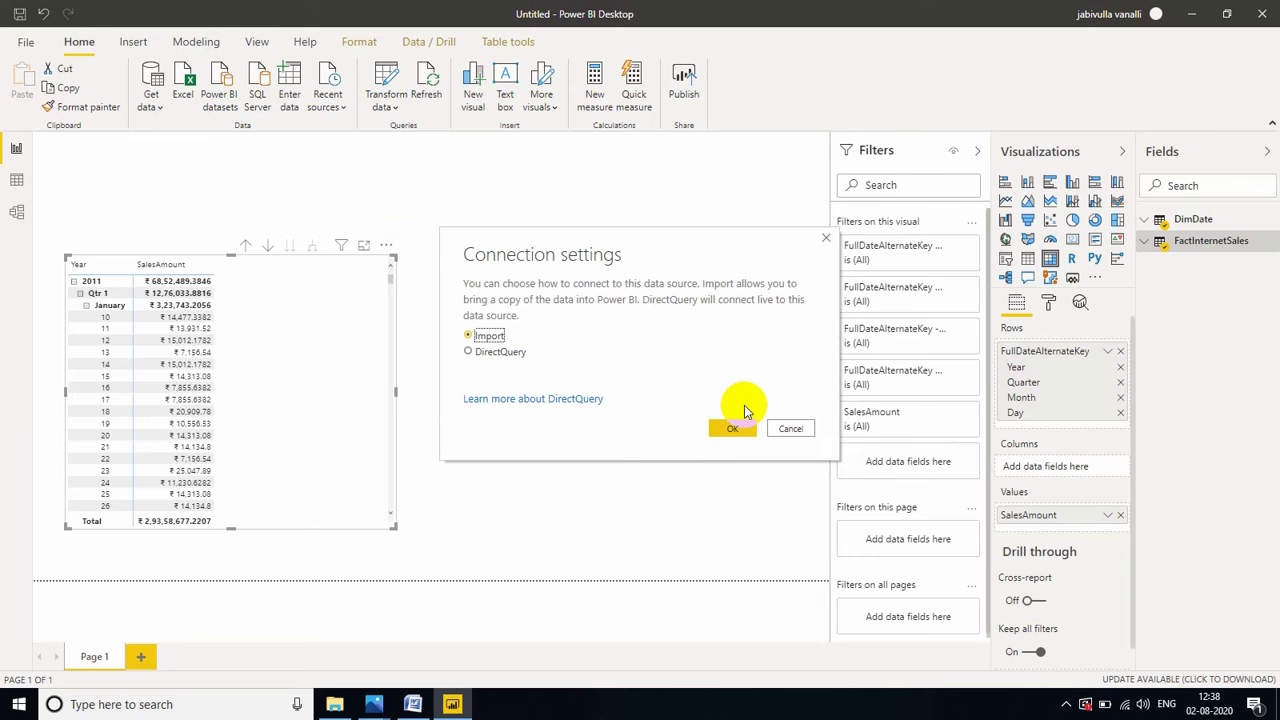
# Step: Import DimCustomer and DimGeography, then expand DimGeography to show City and PostalCode
pyautogui.click(731, 429)
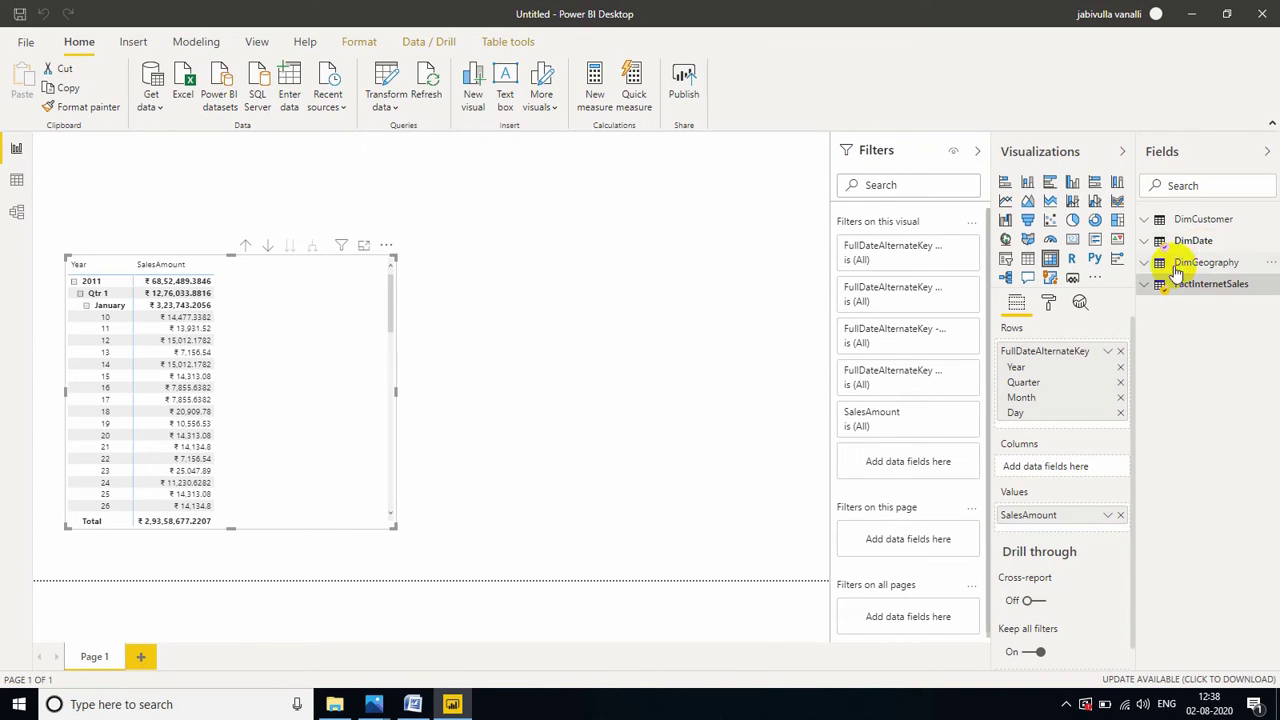
pyautogui.click(1144, 264)
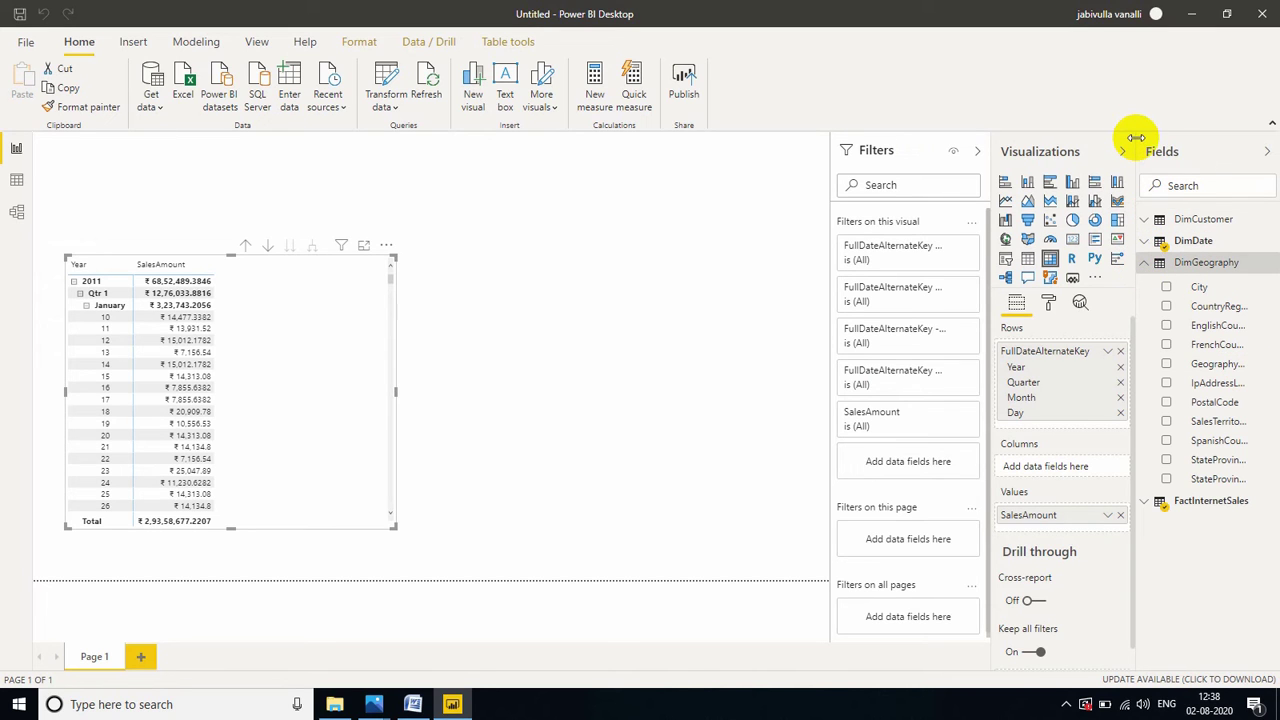
# Step: Widen the Fields pane and create a new hierarchy from EnglishCountryRegionName
pyautogui.moveTo(1137, 147); pyautogui.dragTo(1054, 149)
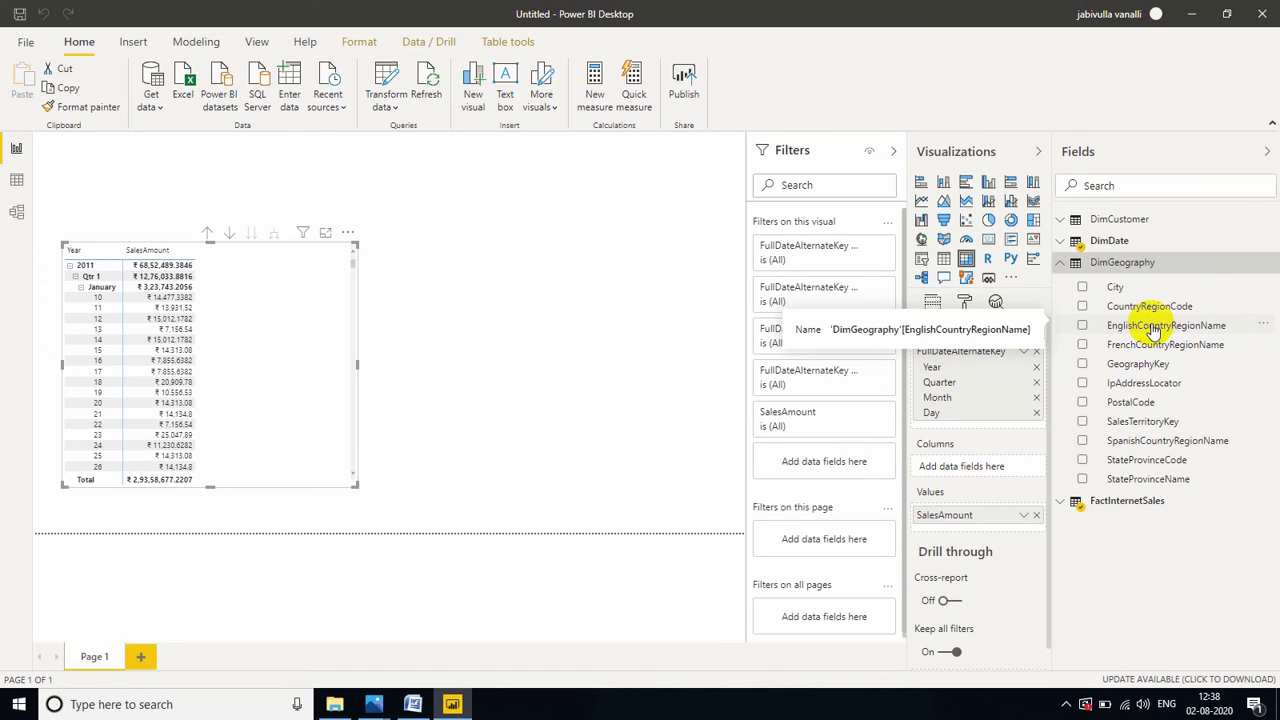
pyautogui.rightClick(1155, 331)
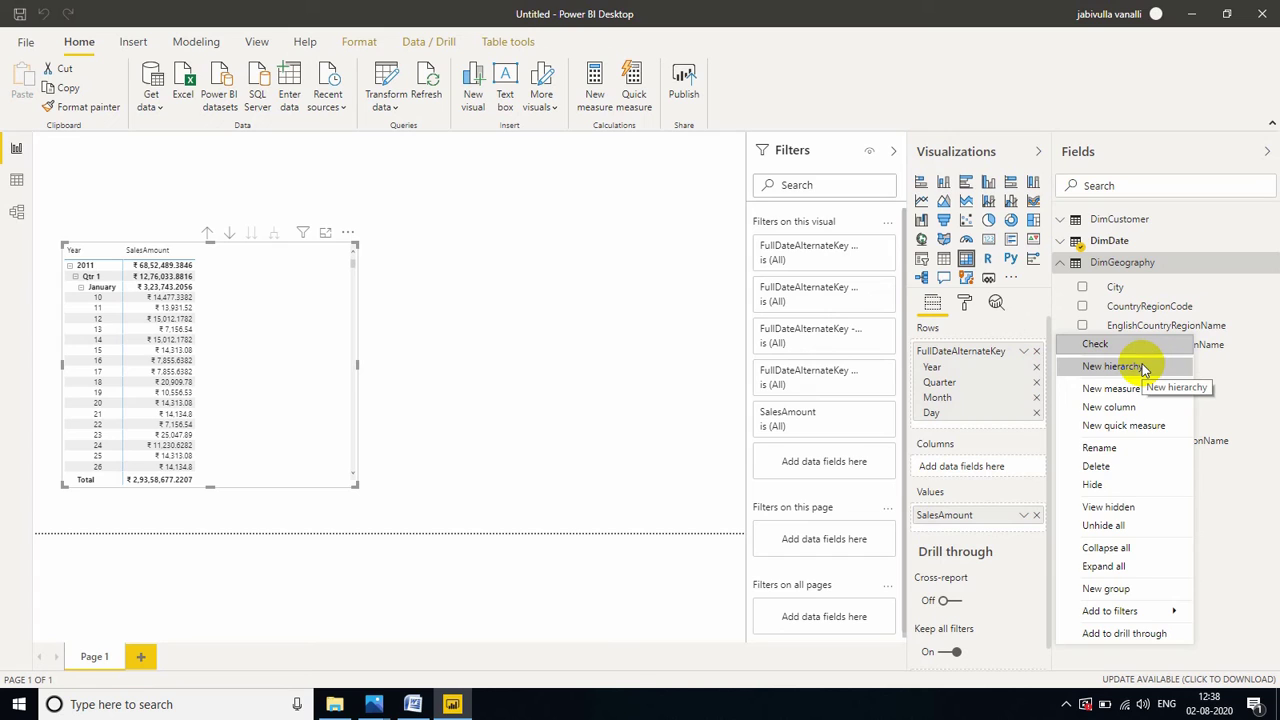
pyautogui.click(1143, 368)
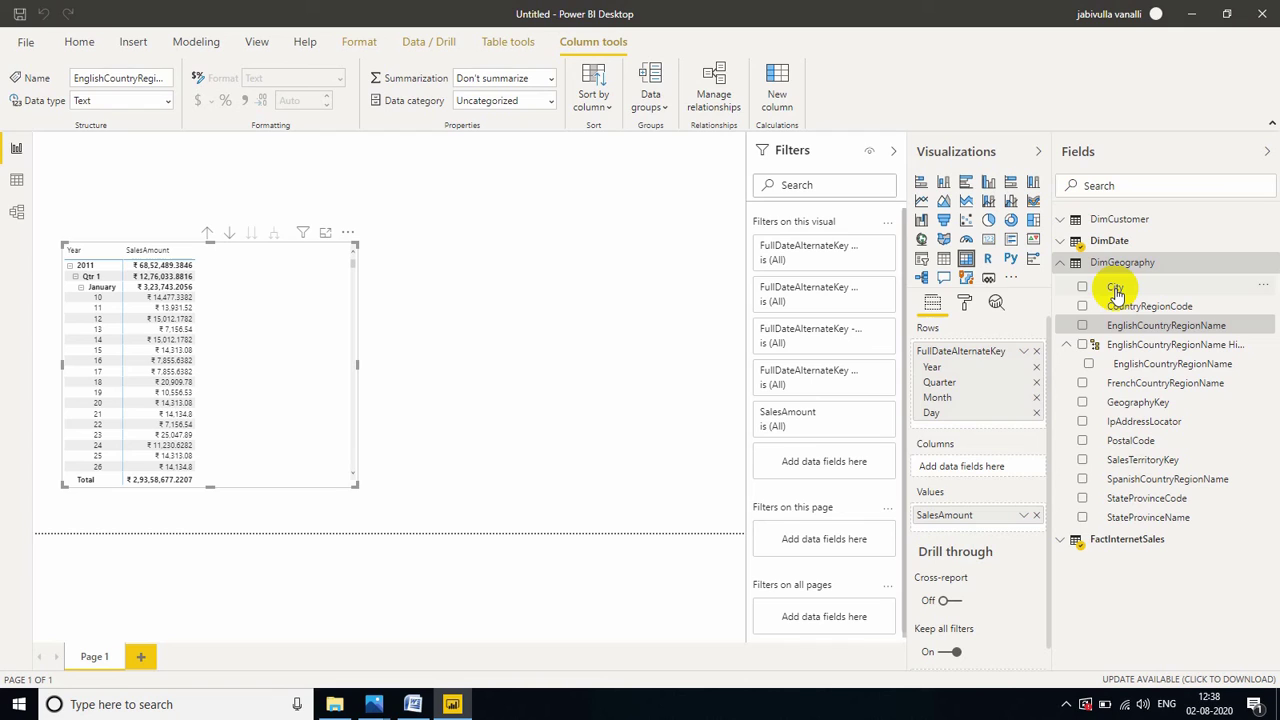
# Step: Add City to the EnglishCountryRegionName hierarchy
pyautogui.click(1116, 290)
pyautogui.rightClick(1116, 290)
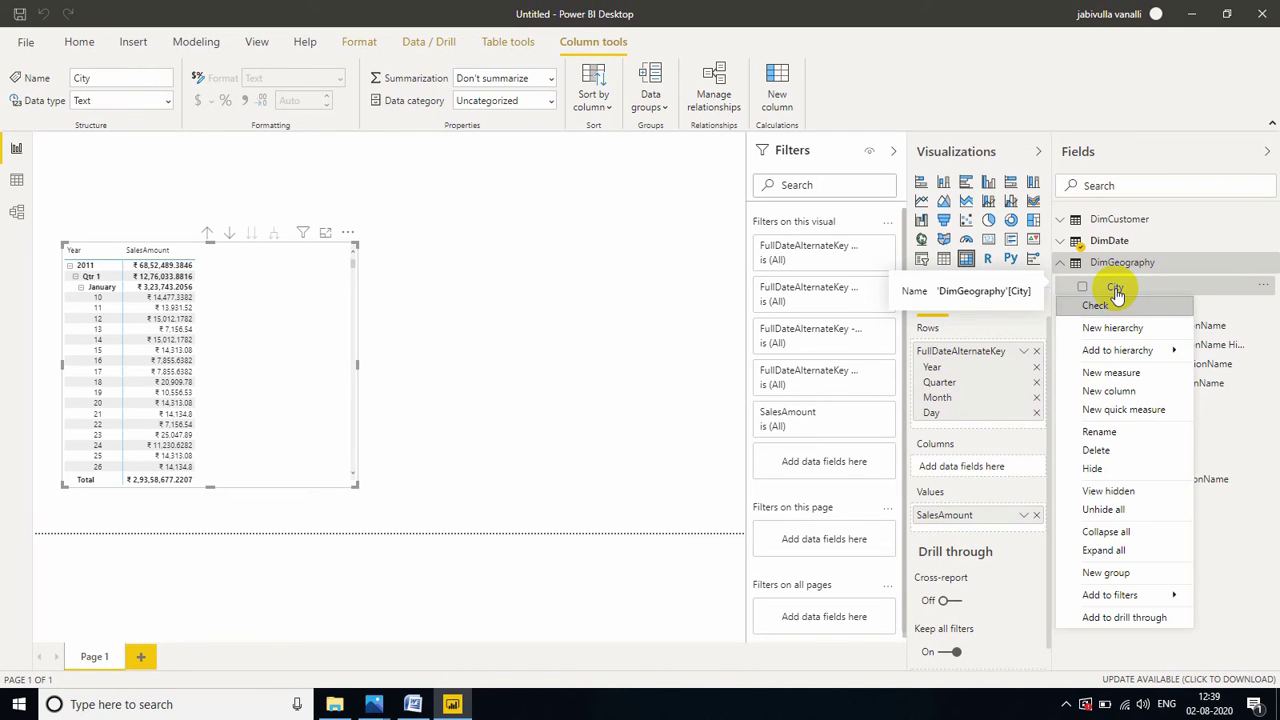
pyautogui.moveTo(1122, 355)
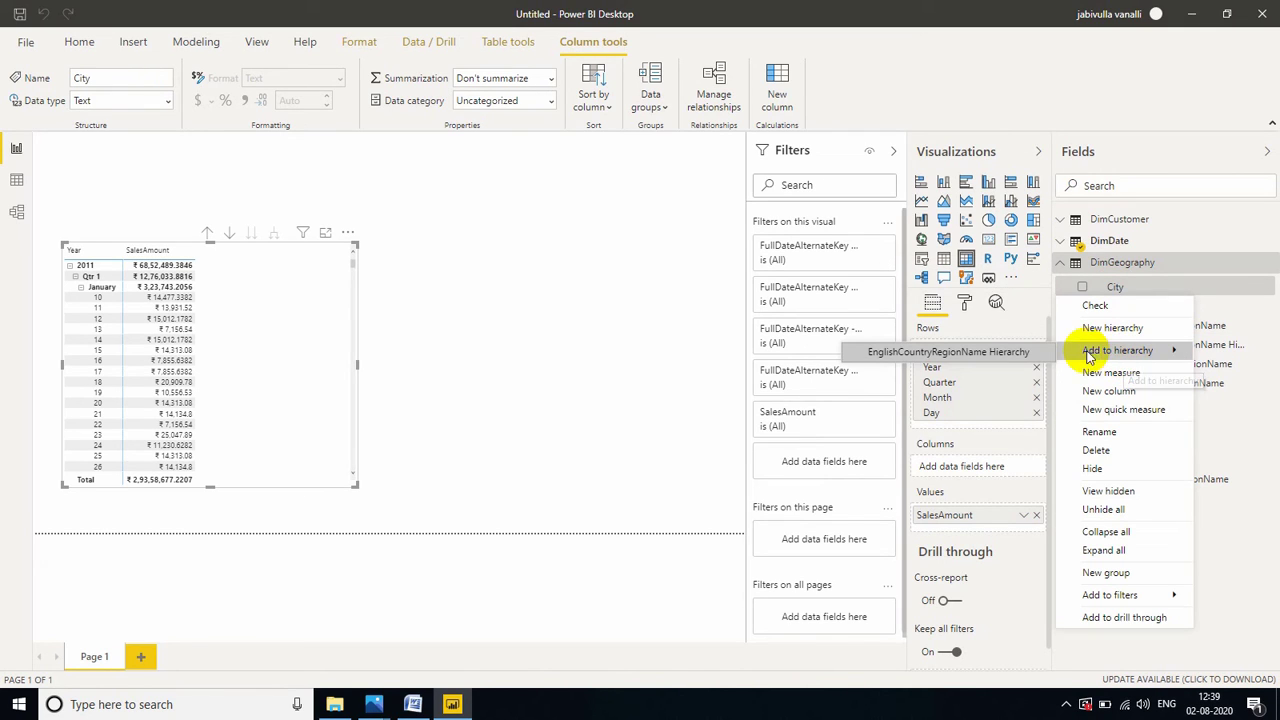
pyautogui.click(983, 355)
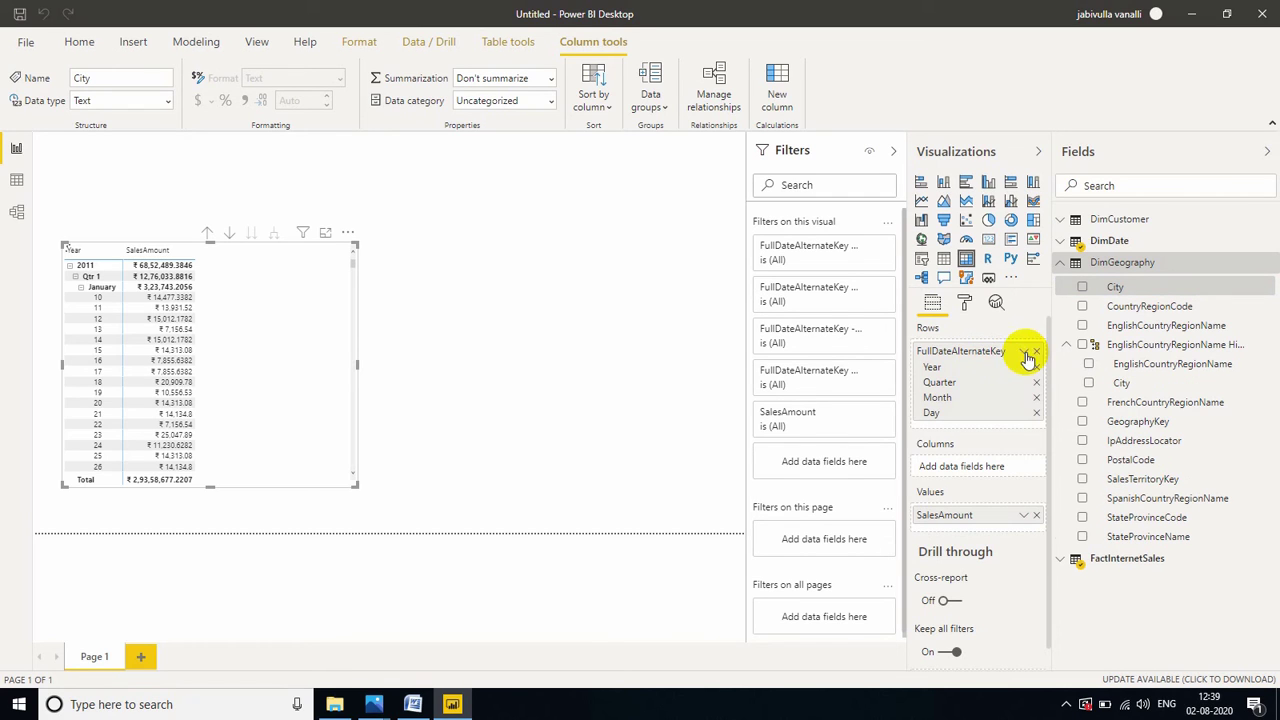
# Step: Rename the hierarchy to 'Country Hierarchy'
pyautogui.rightClick(1157, 347)
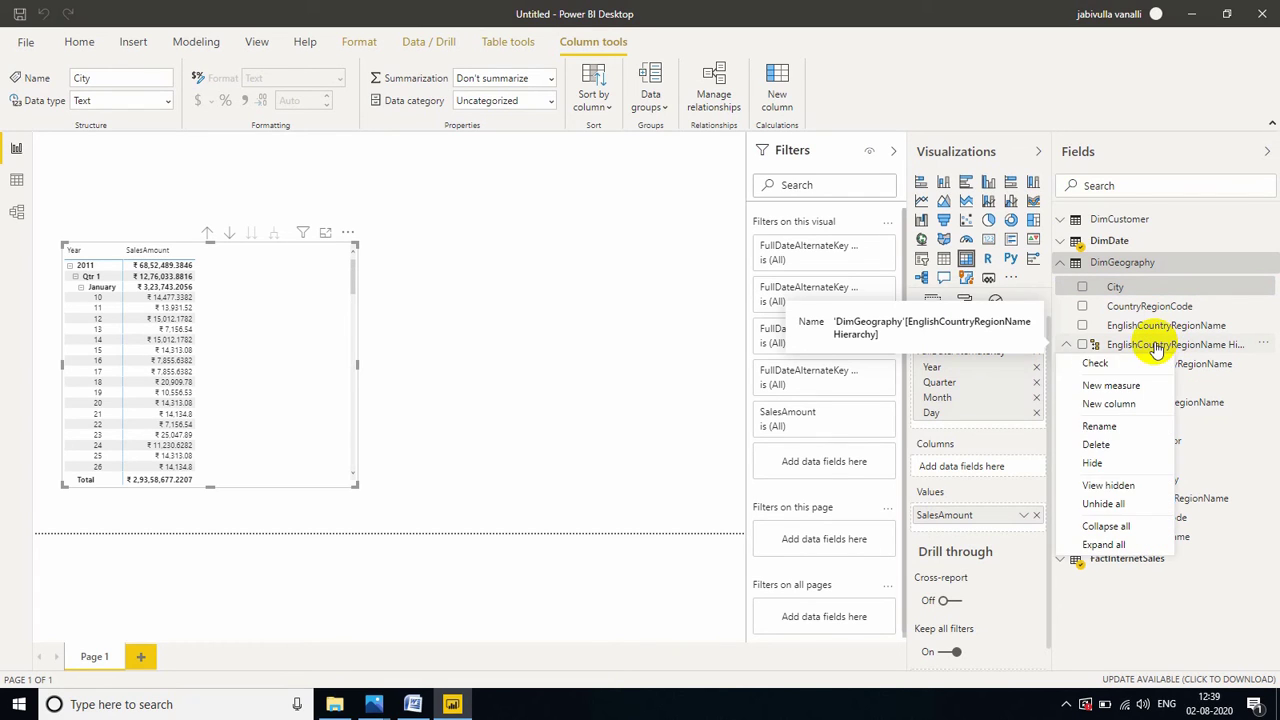
pyautogui.click(1117, 431)
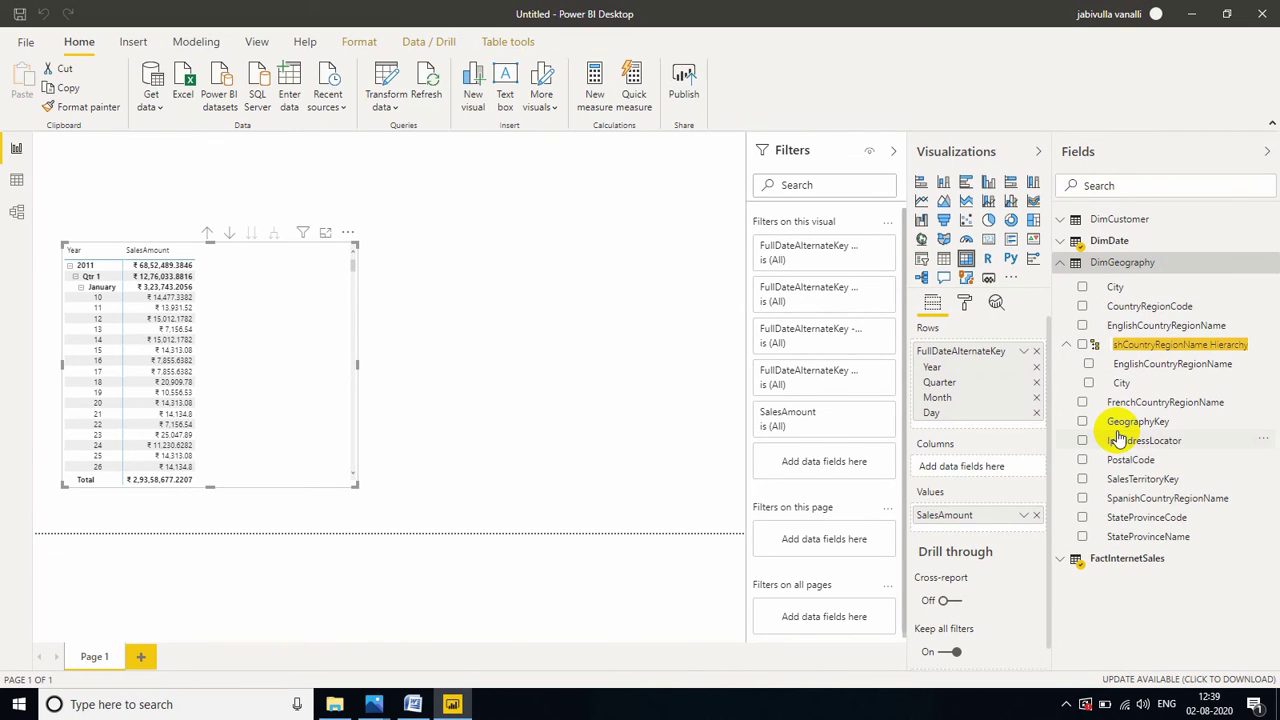
pyautogui.write('C')
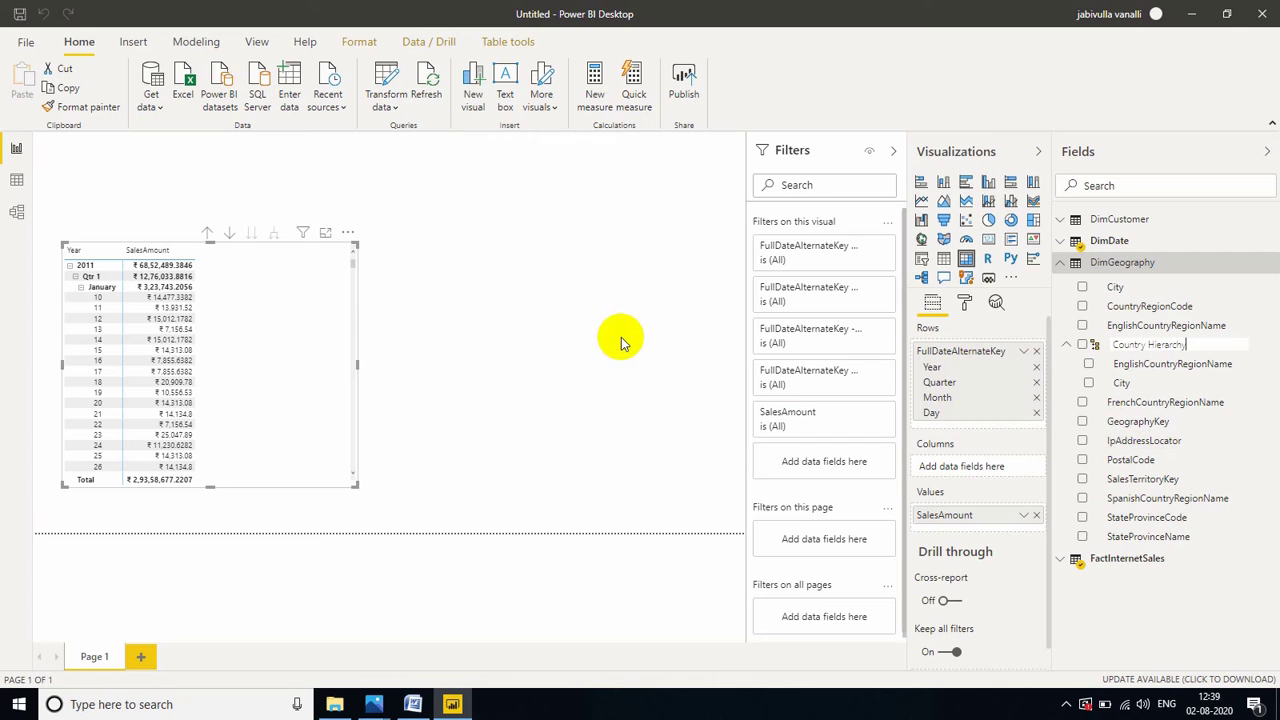
pyautogui.click(620, 341)
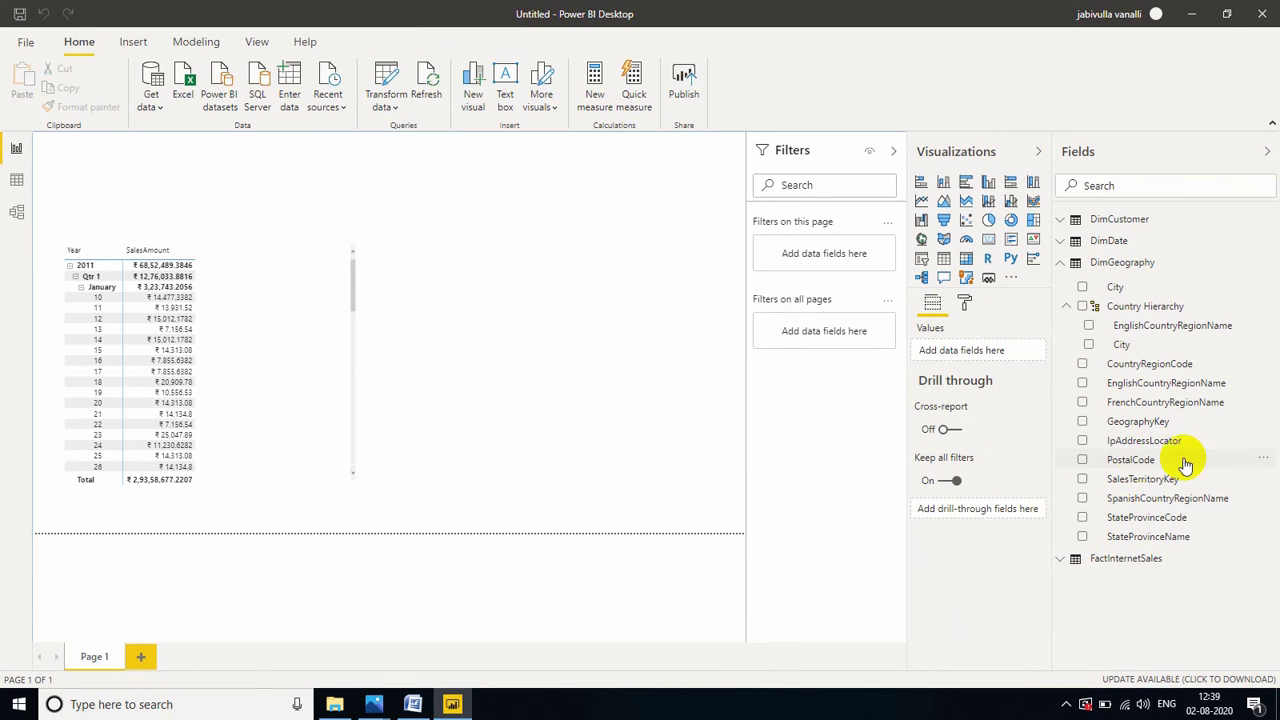
# Step: Add PostalCode as the third level of Country Hierarchy
pyautogui.rightClick(1136, 461)
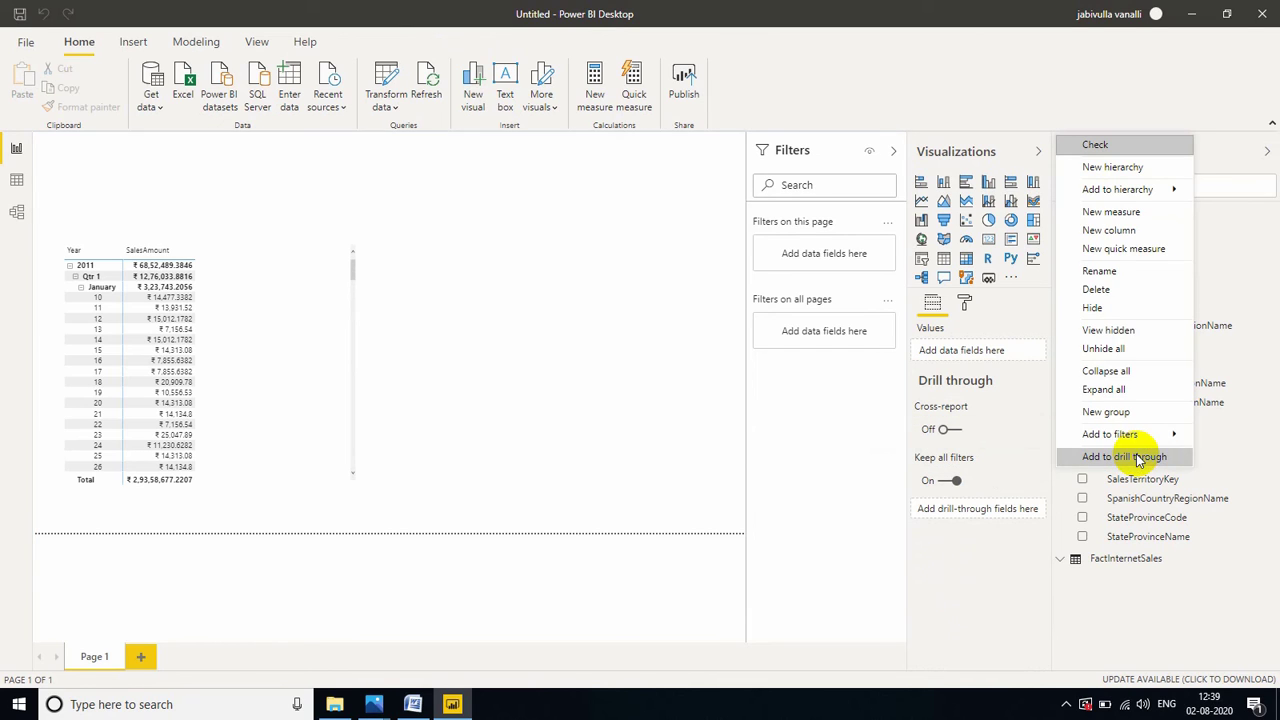
pyautogui.moveTo(1150, 190)
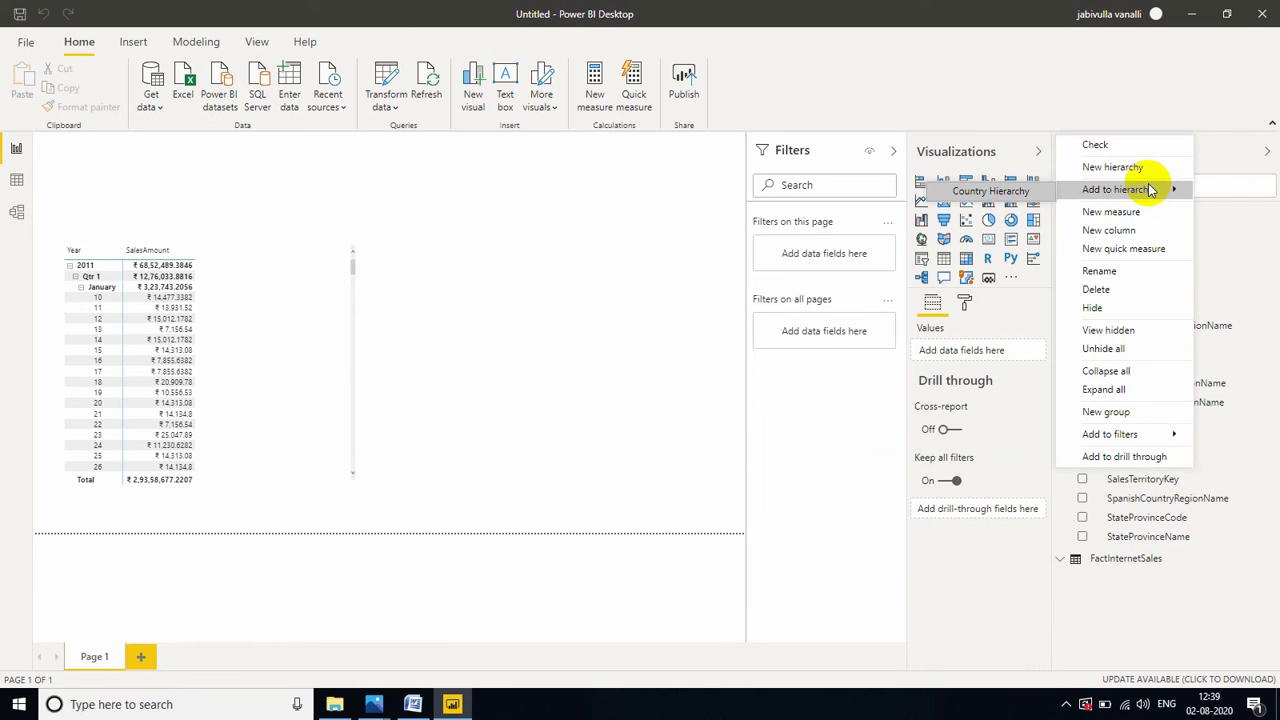
pyautogui.click(1012, 189)
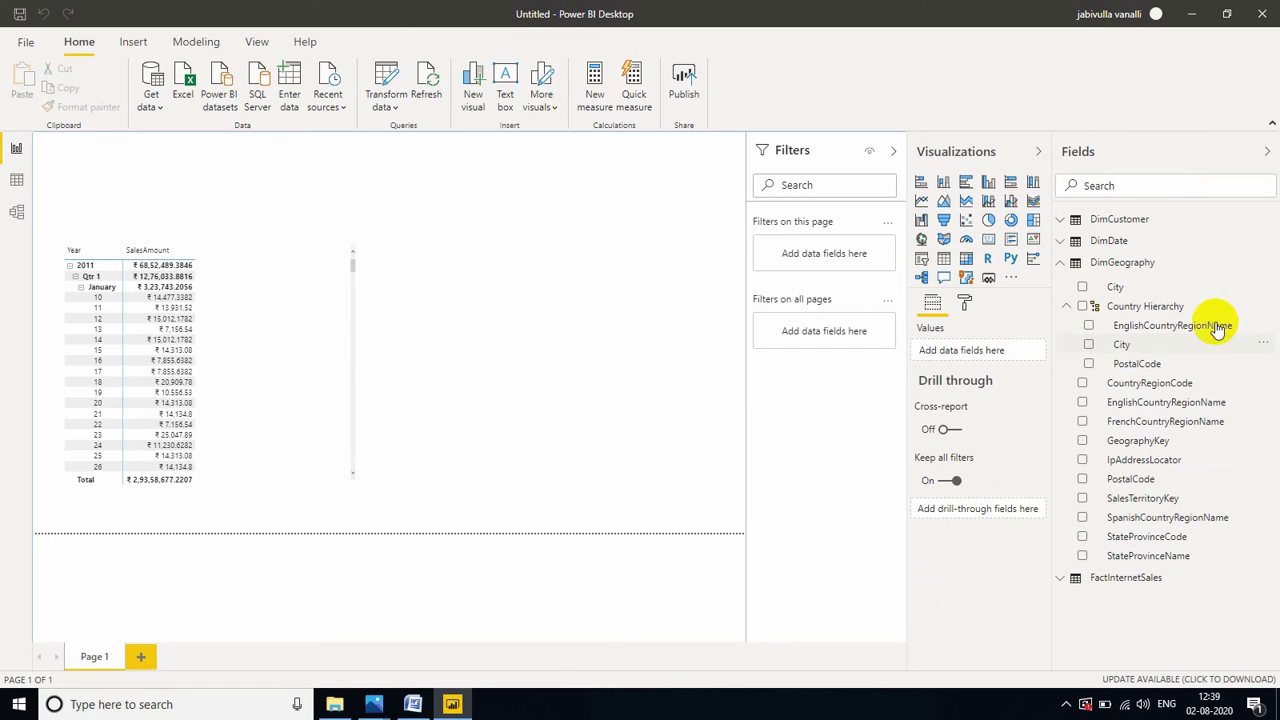
# Step: Add a new visual from Country Hierarchy with FactInternetSales SalesAmount as its value
pyautogui.moveTo(1165, 311); pyautogui.dragTo(566, 305)
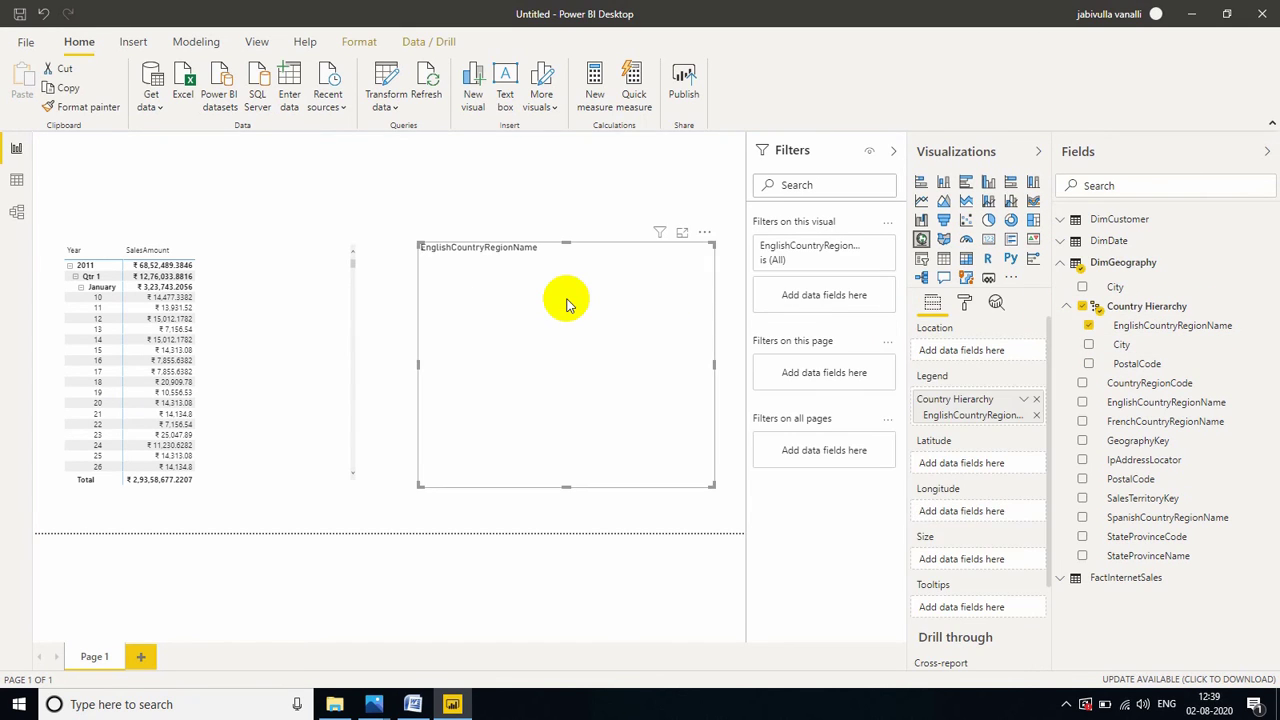
pyautogui.click(1064, 265)
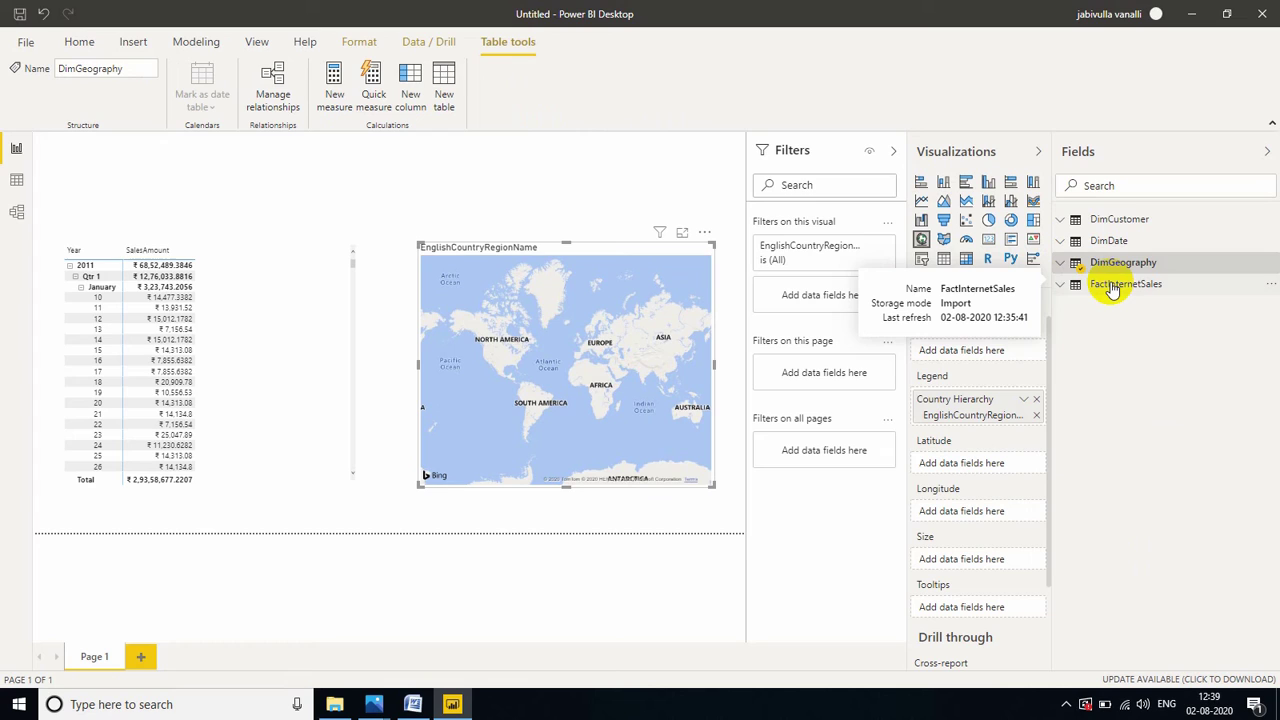
pyautogui.click(1060, 287)
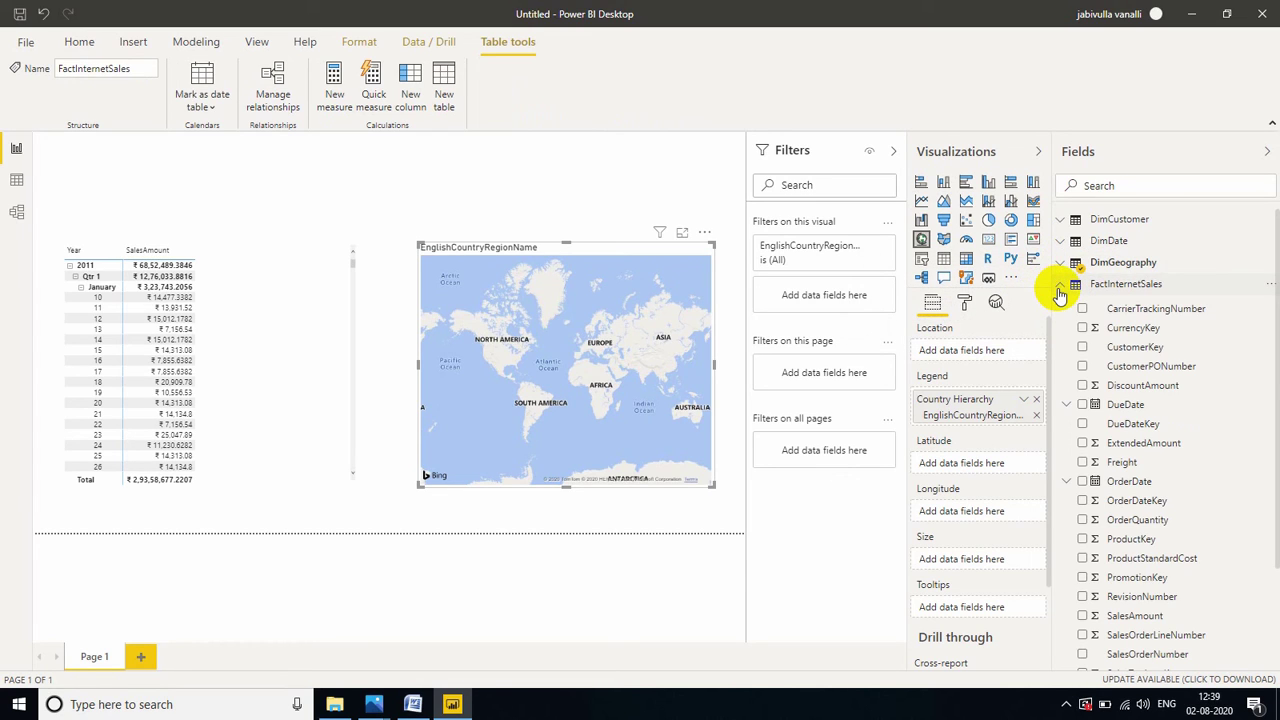
pyautogui.scroll(-2, 1266, 397)
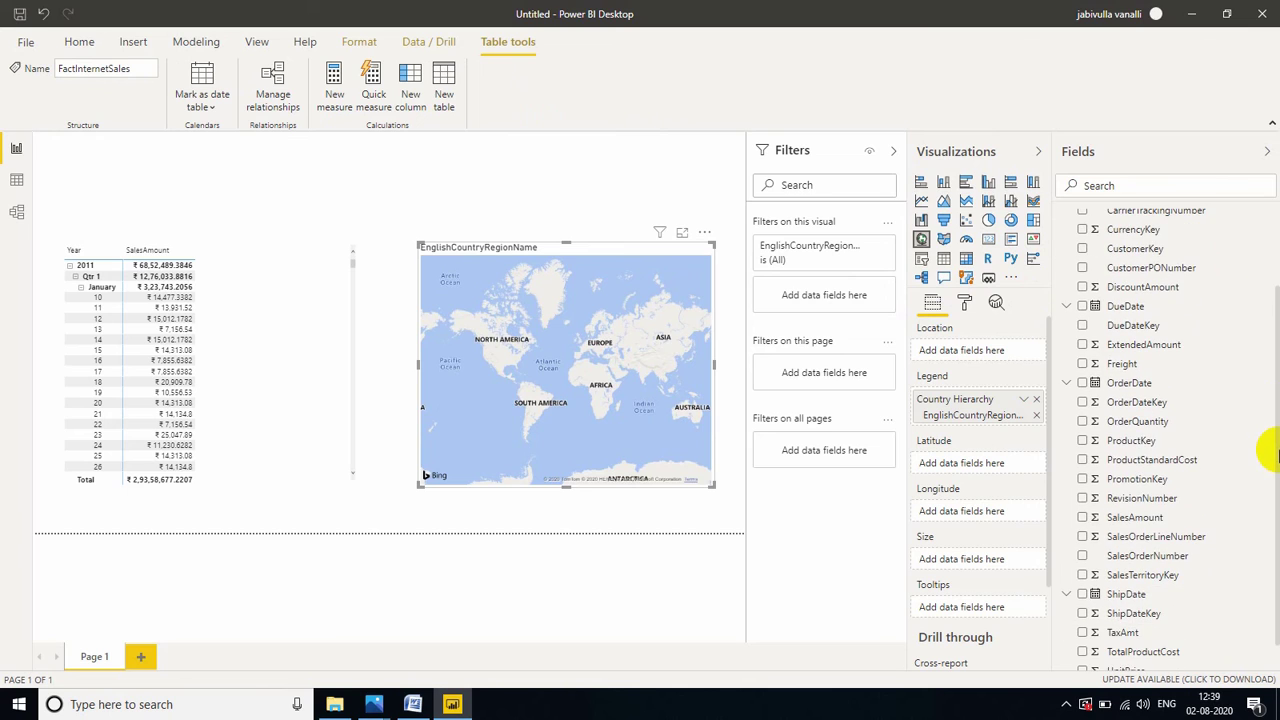
pyautogui.click(1084, 537)
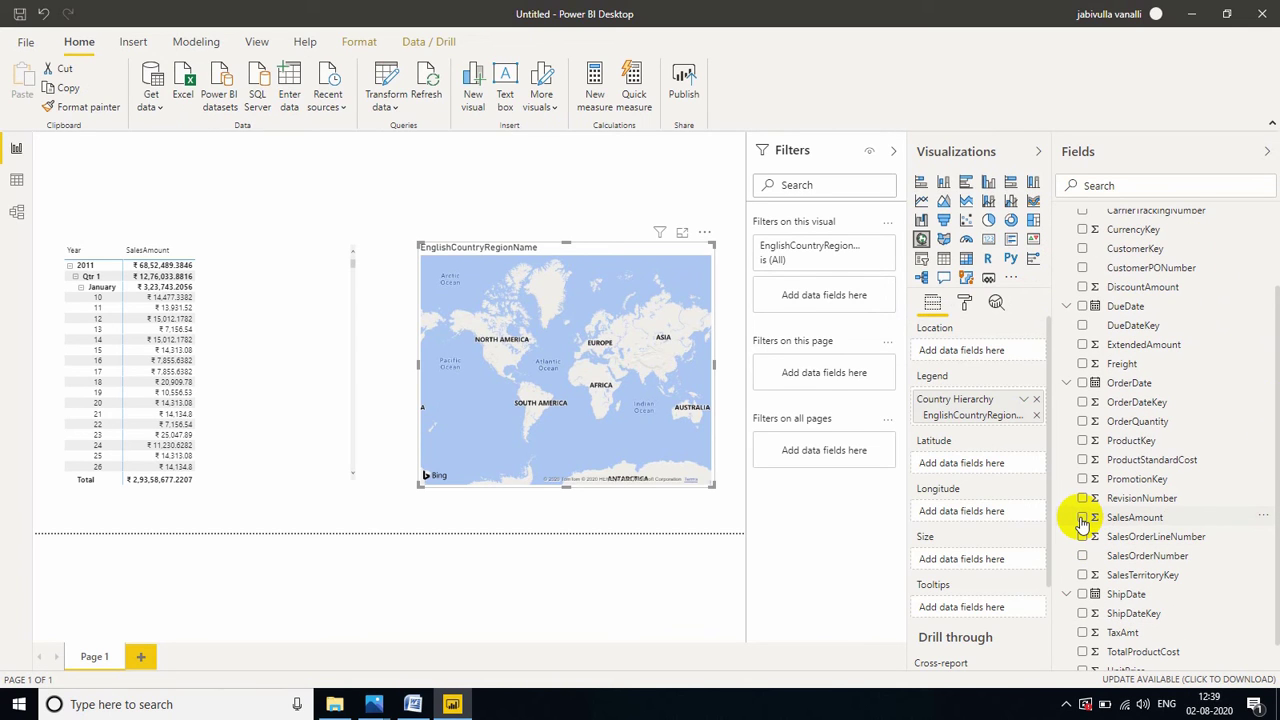
pyautogui.click(1082, 518)
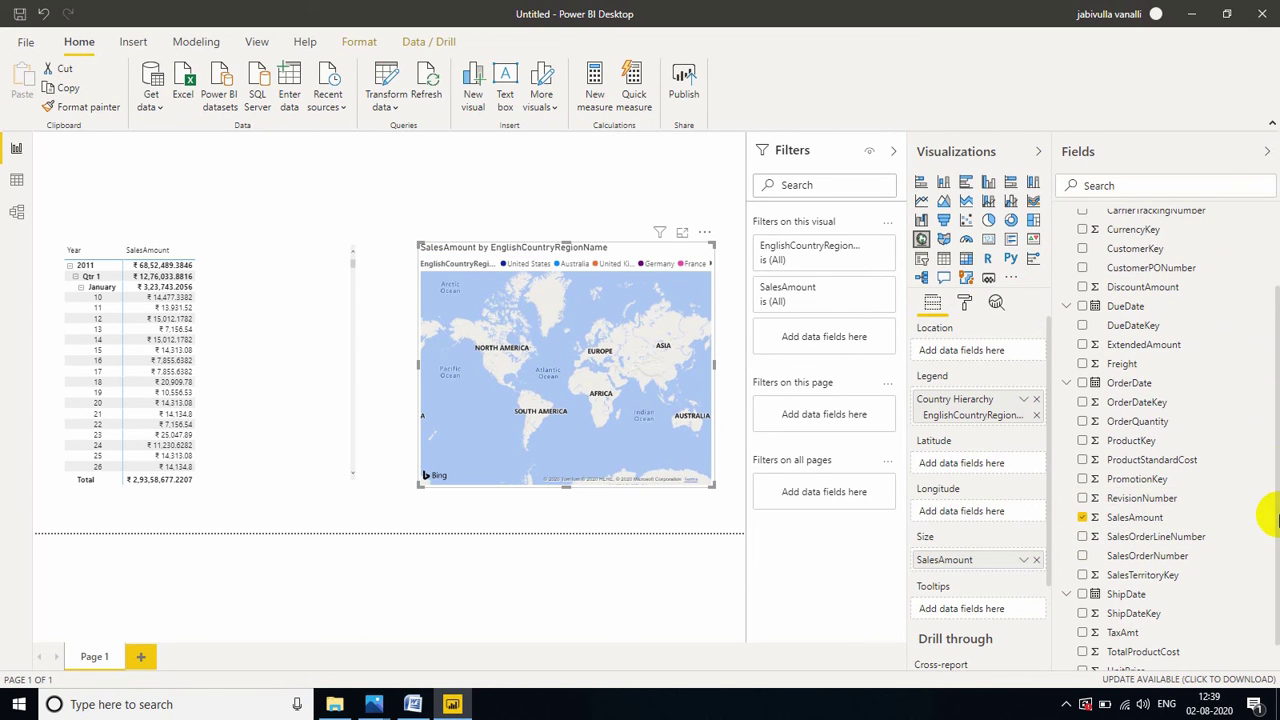
# Step: Convert the new visual into a Matrix listing SalesAmount per country with a total
pyautogui.scroll(2, 1275, 520)
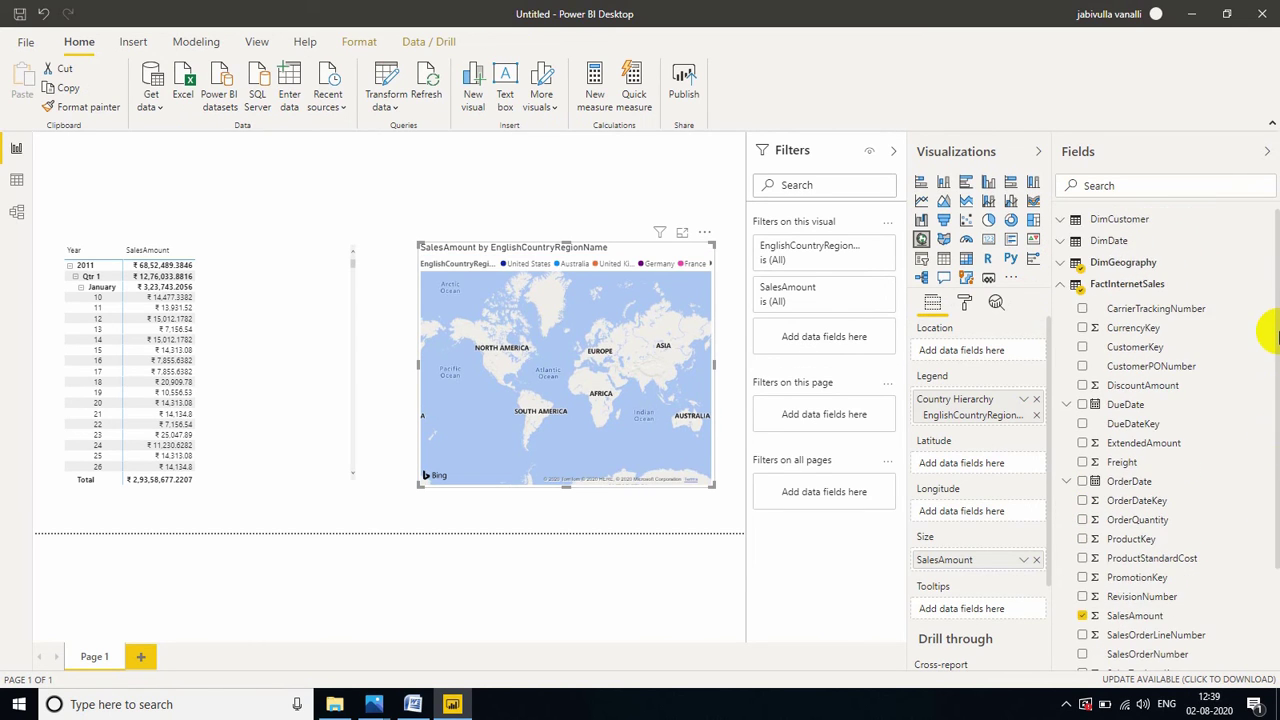
pyautogui.click(1070, 287)
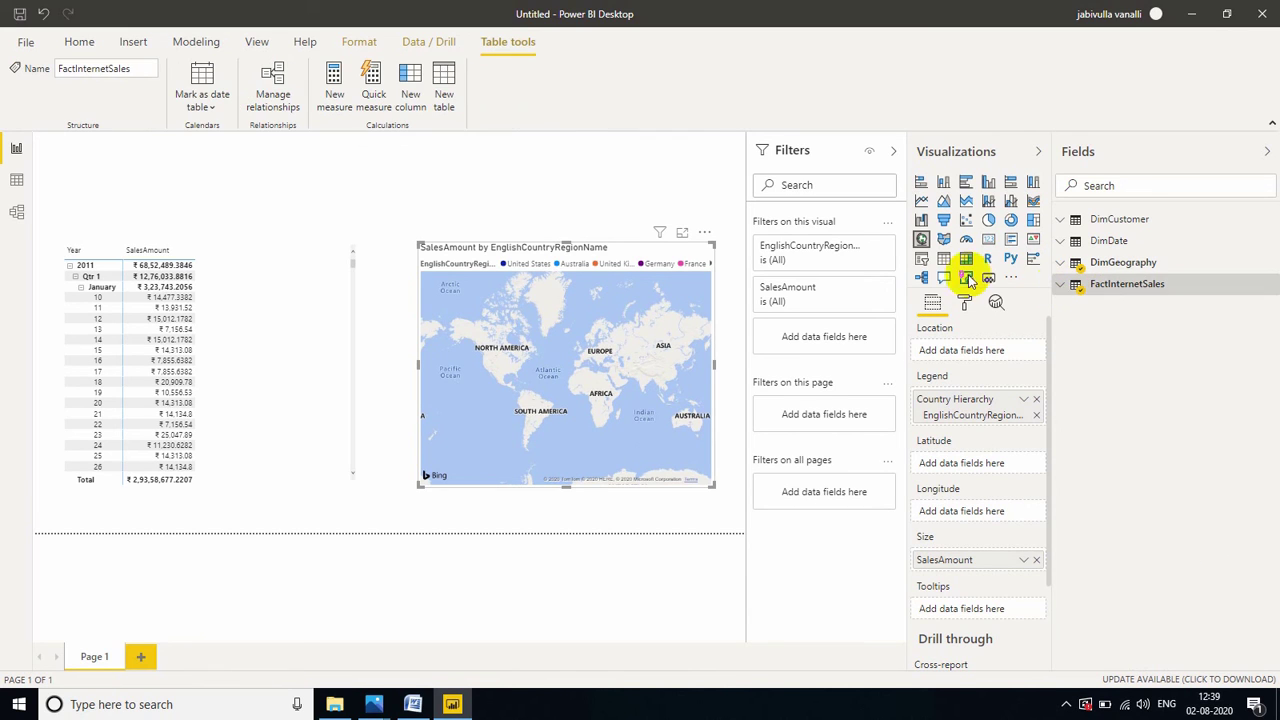
pyautogui.click(1011, 201)
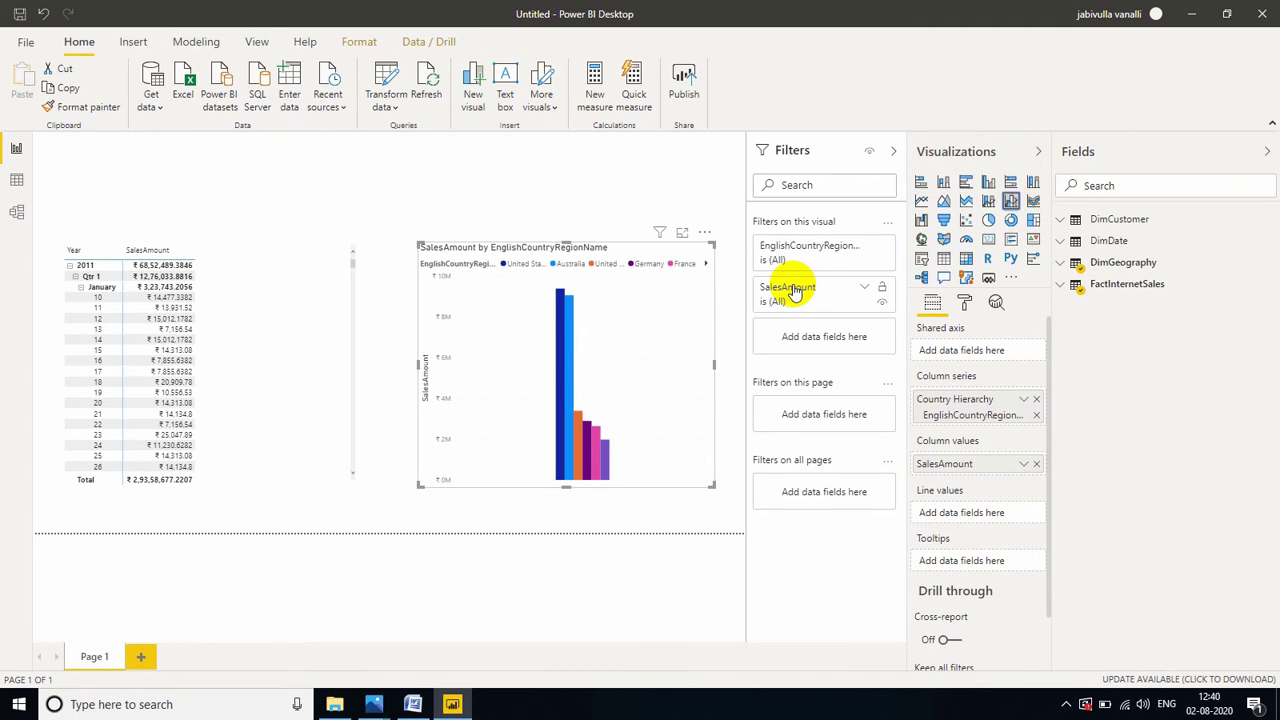
pyautogui.click(966, 259)
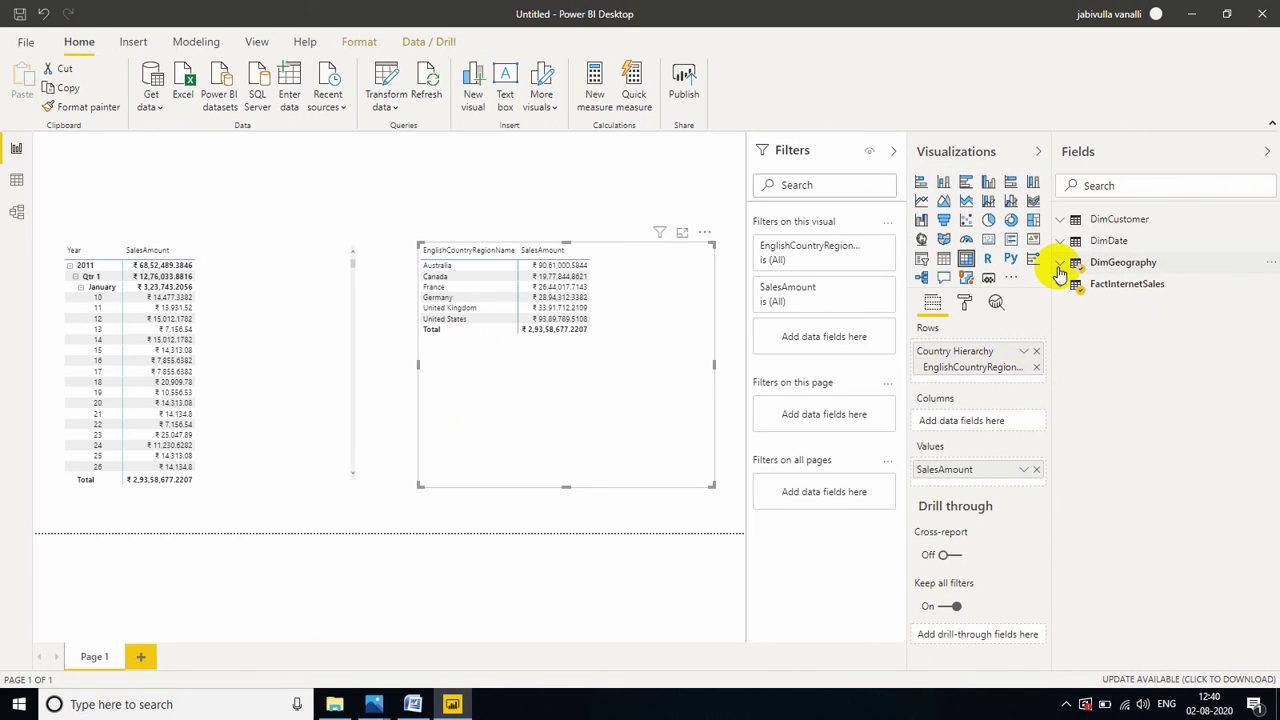
# Step: Add the City and PostalCode levels to the visual and make it a Line and clustered column chart
pyautogui.click(1060, 270)
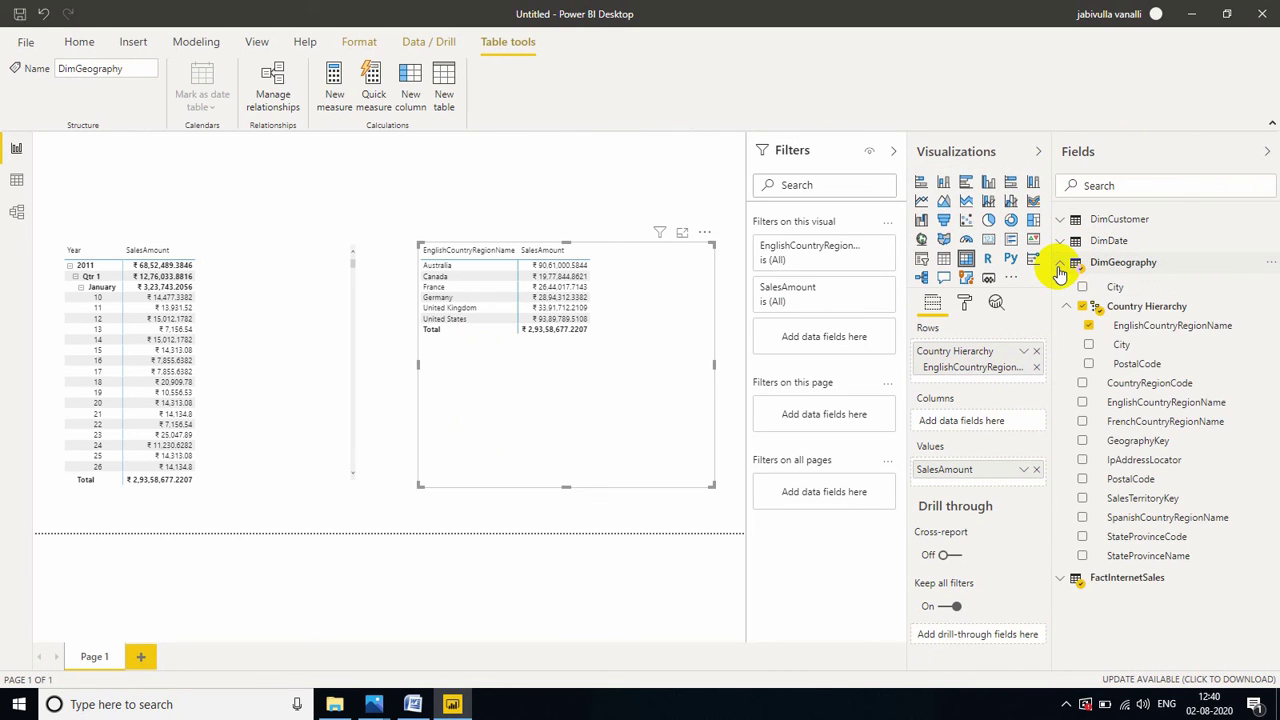
pyautogui.click(1089, 345)
pyautogui.click(1089, 364)
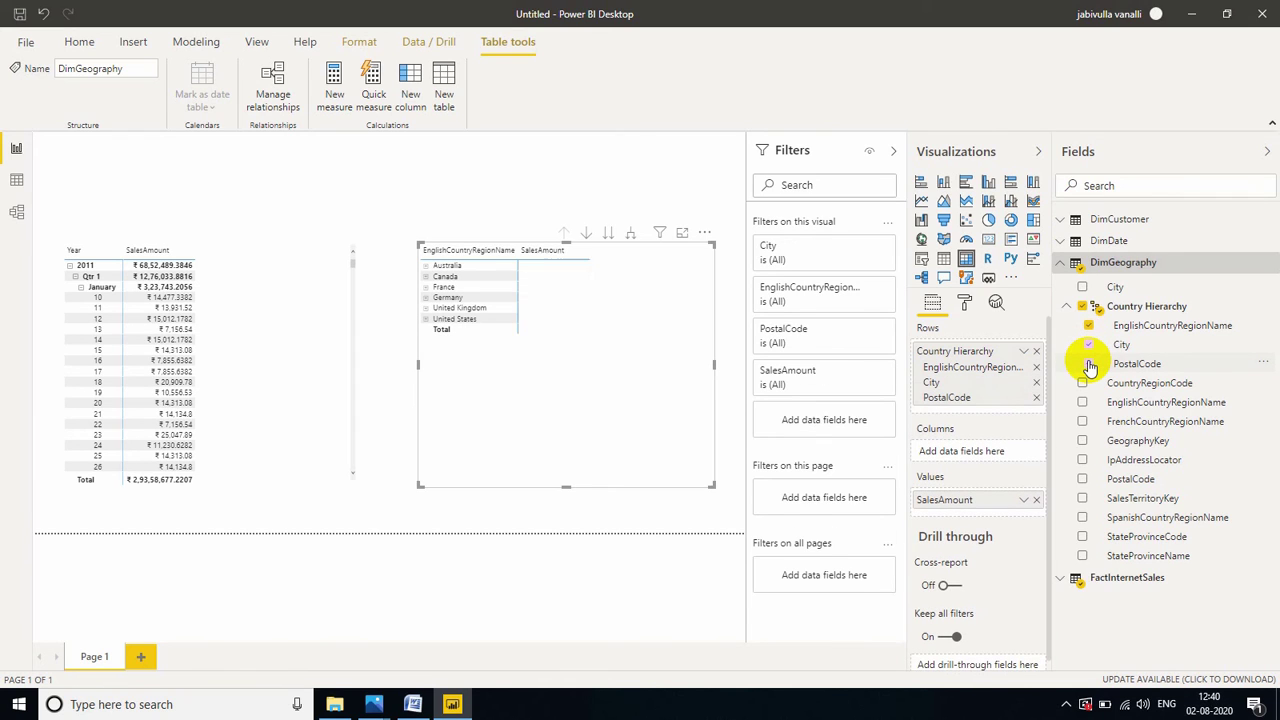
pyautogui.click(1011, 201)
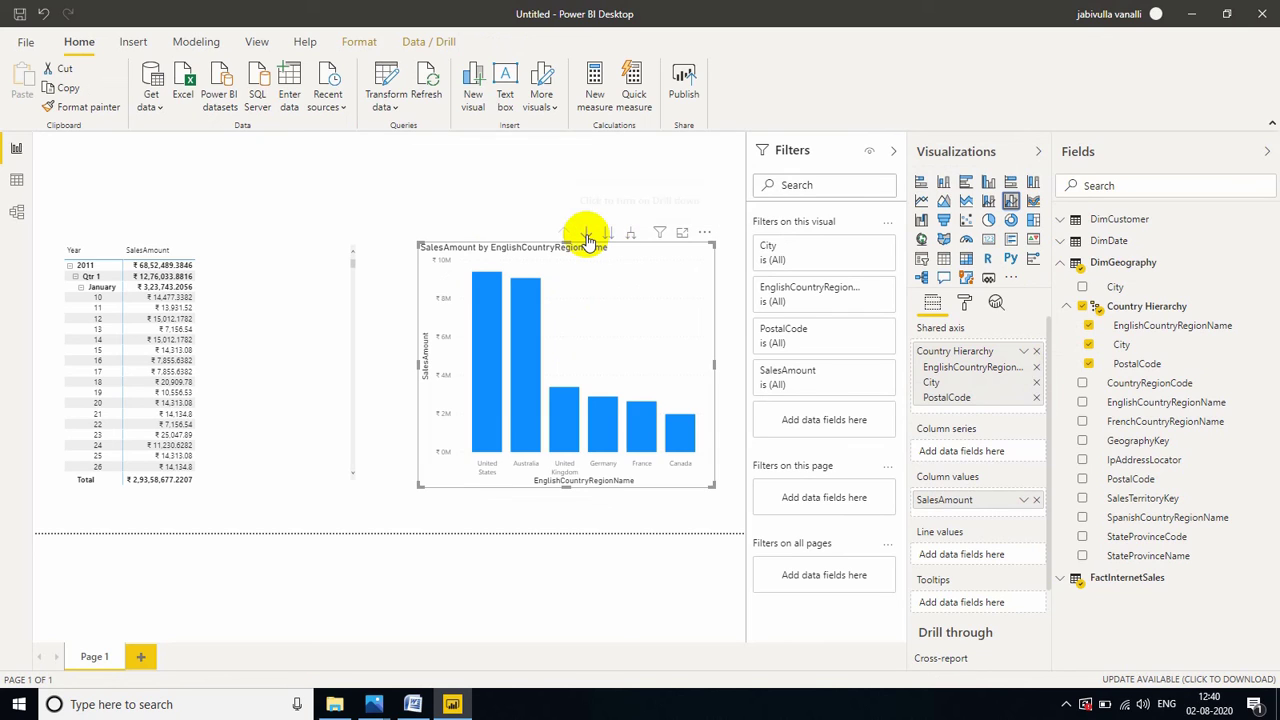
# Step: Drill the country chart down to cities and postal codes, then back up to countries
pyautogui.click(587, 236)
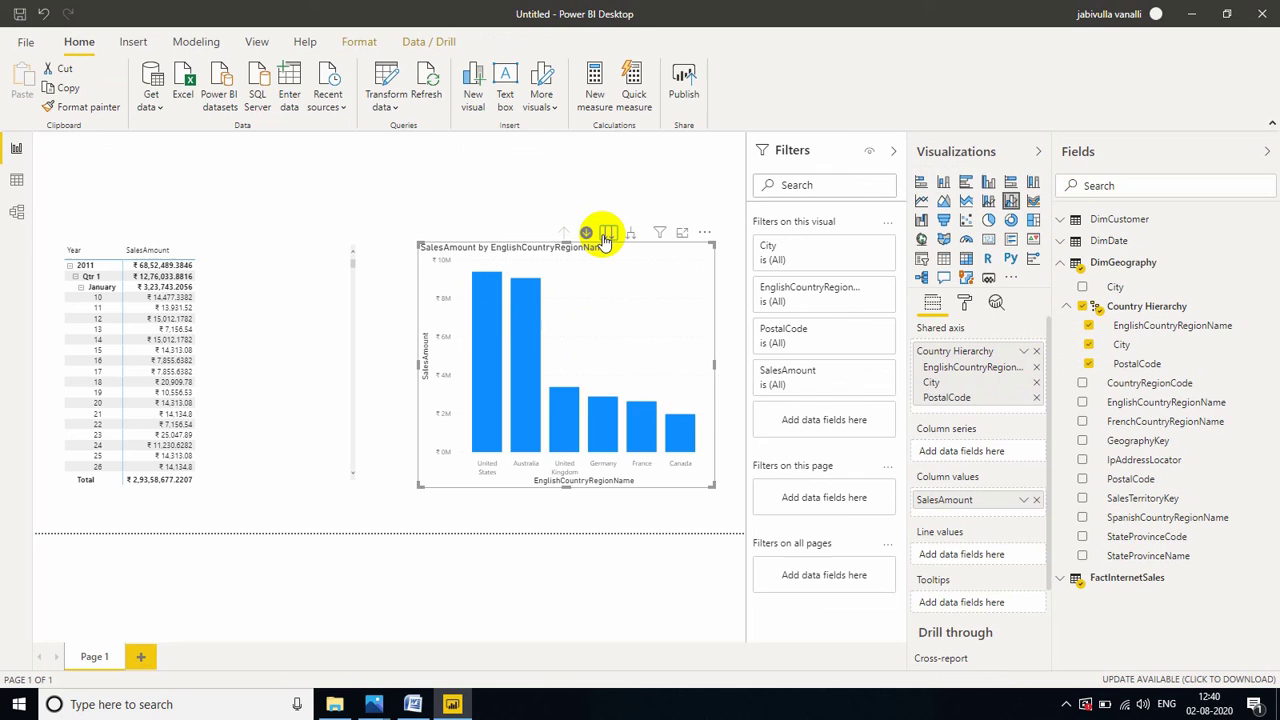
pyautogui.click(607, 236)
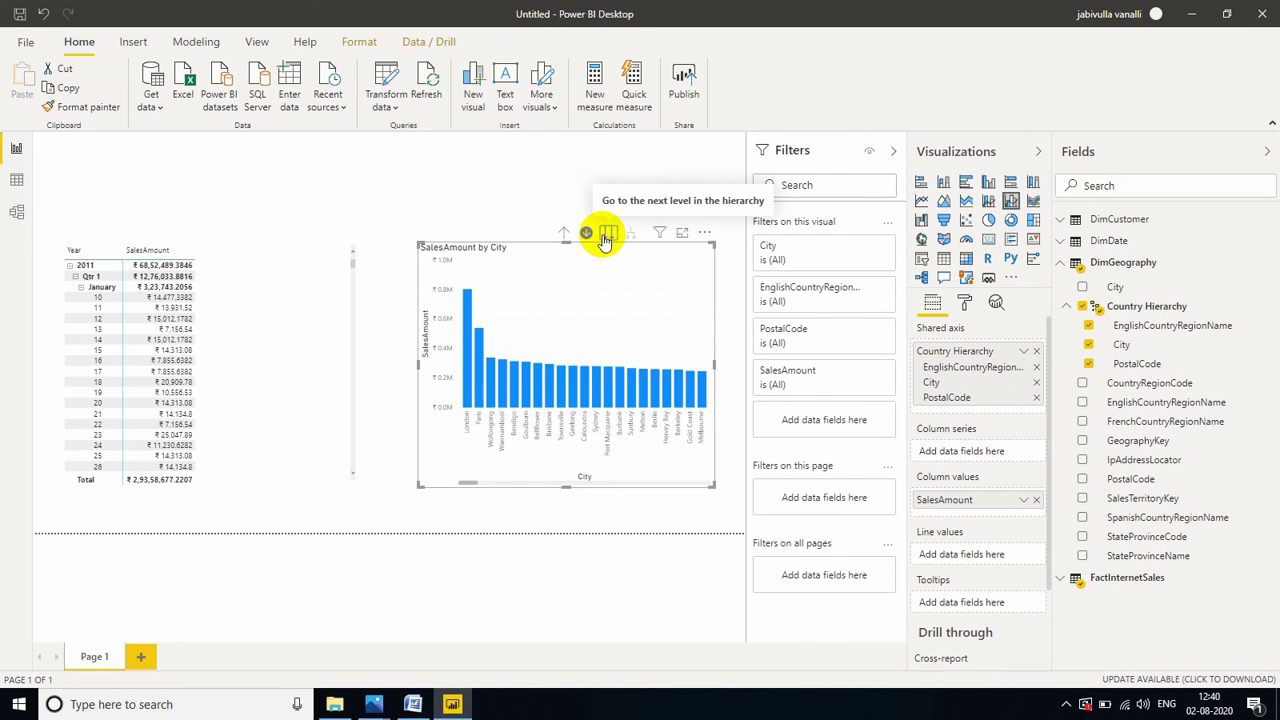
pyautogui.click(607, 238)
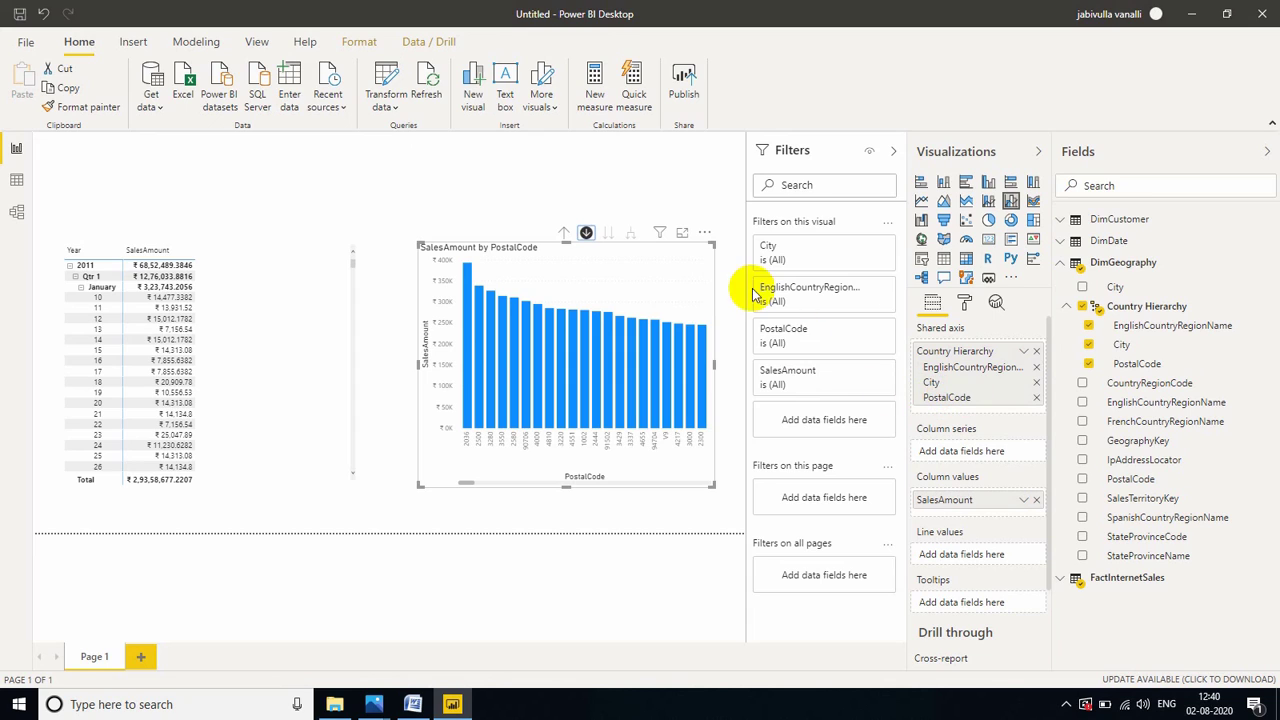
pyautogui.click(565, 234)
pyautogui.click(565, 234)
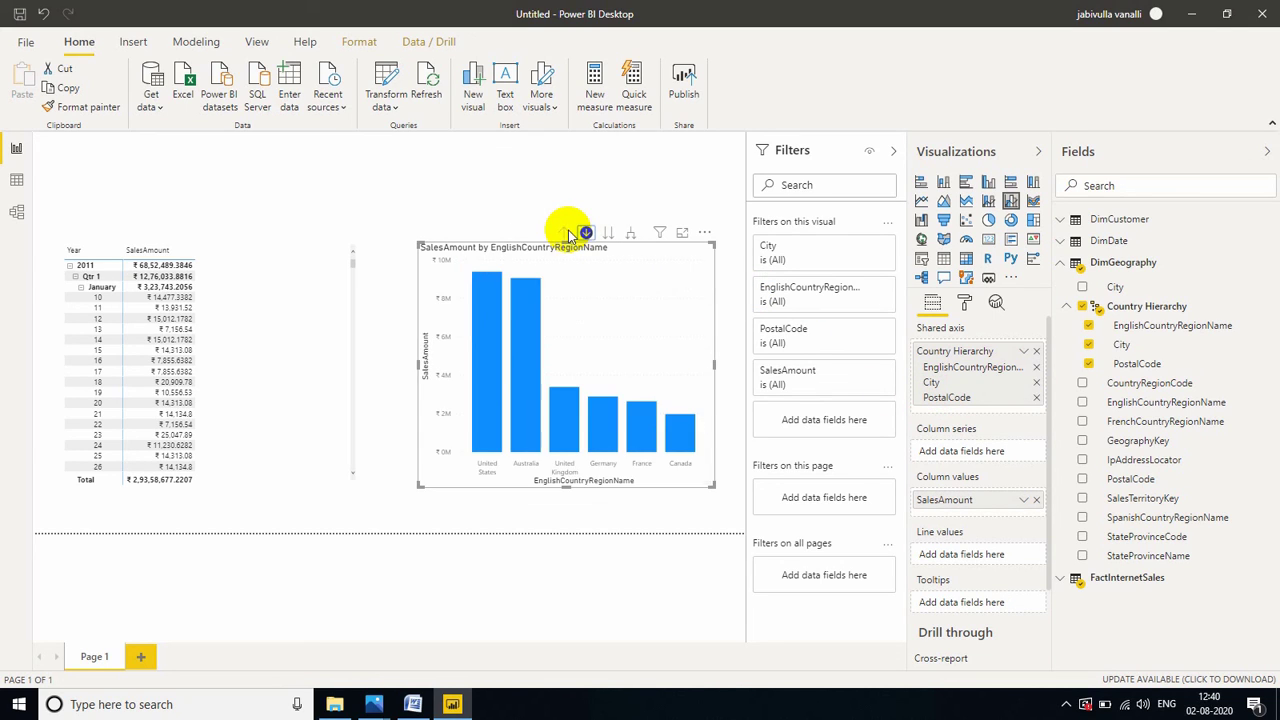
# Step: Shrink the date matrix and drill it up from days to months
pyautogui.click(315, 452)
pyautogui.moveTo(355, 485); pyautogui.dragTo(234, 429)
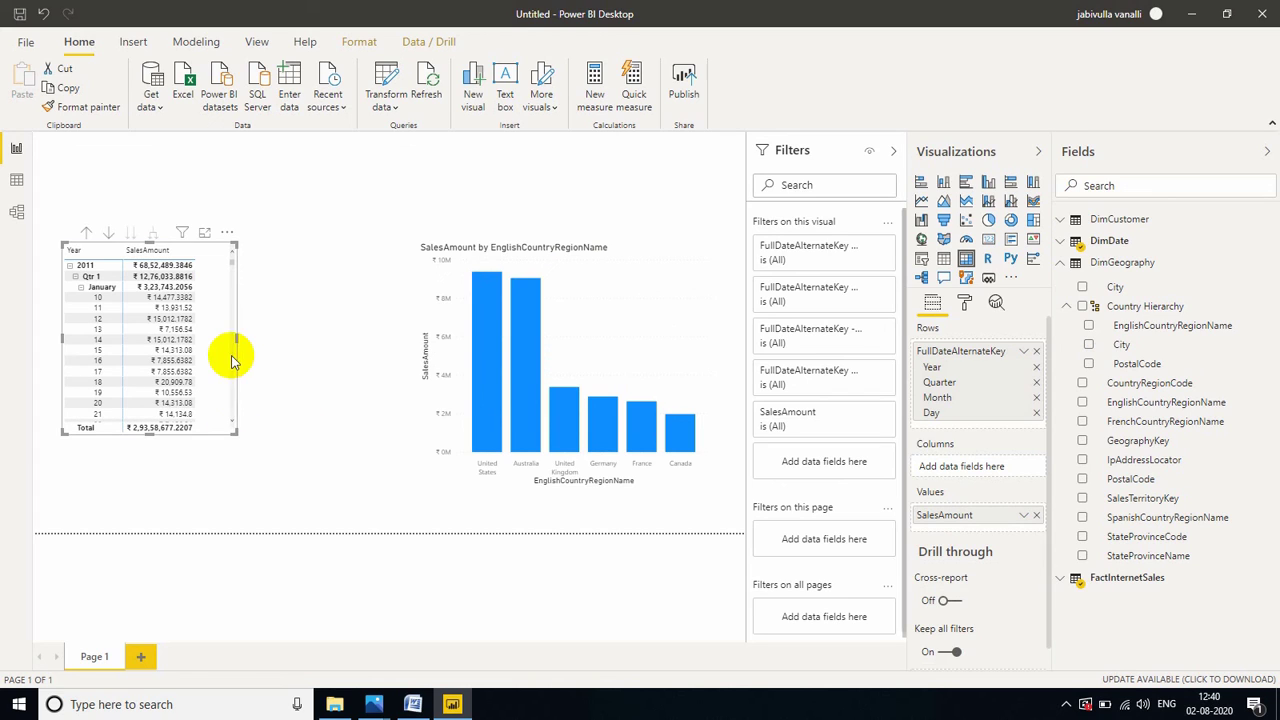
pyautogui.click(115, 233)
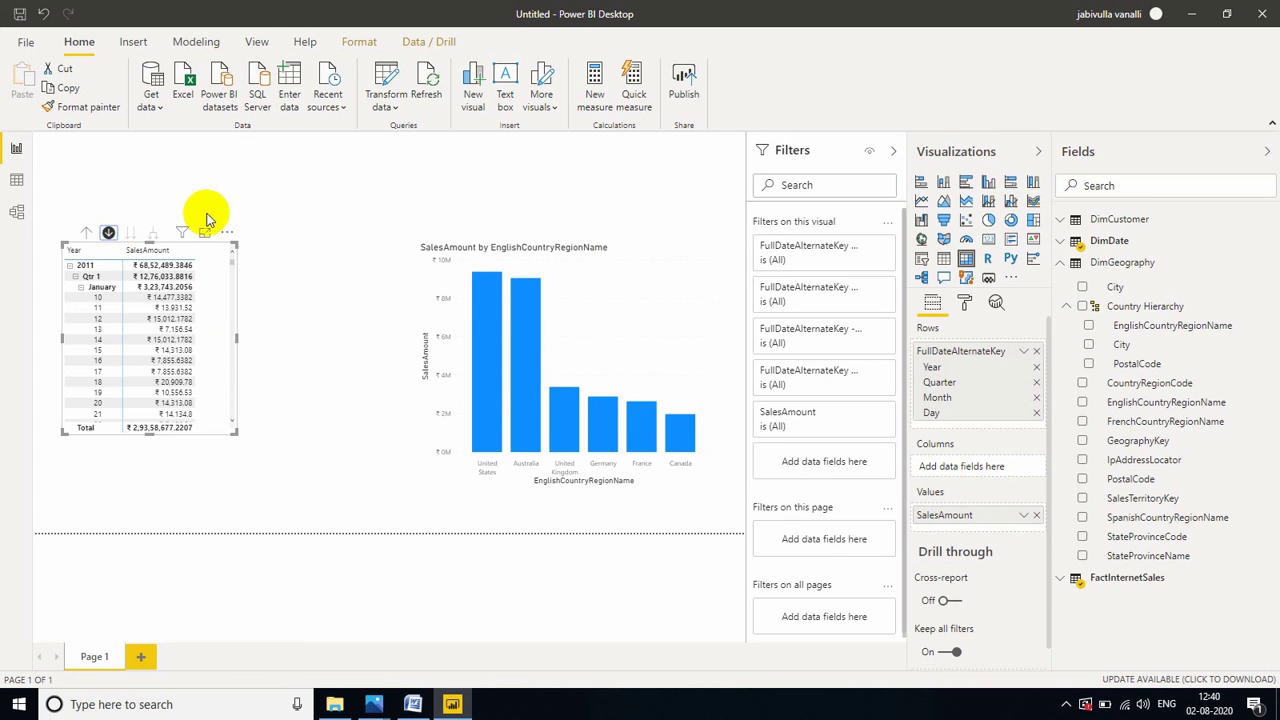
pyautogui.click(87, 233)
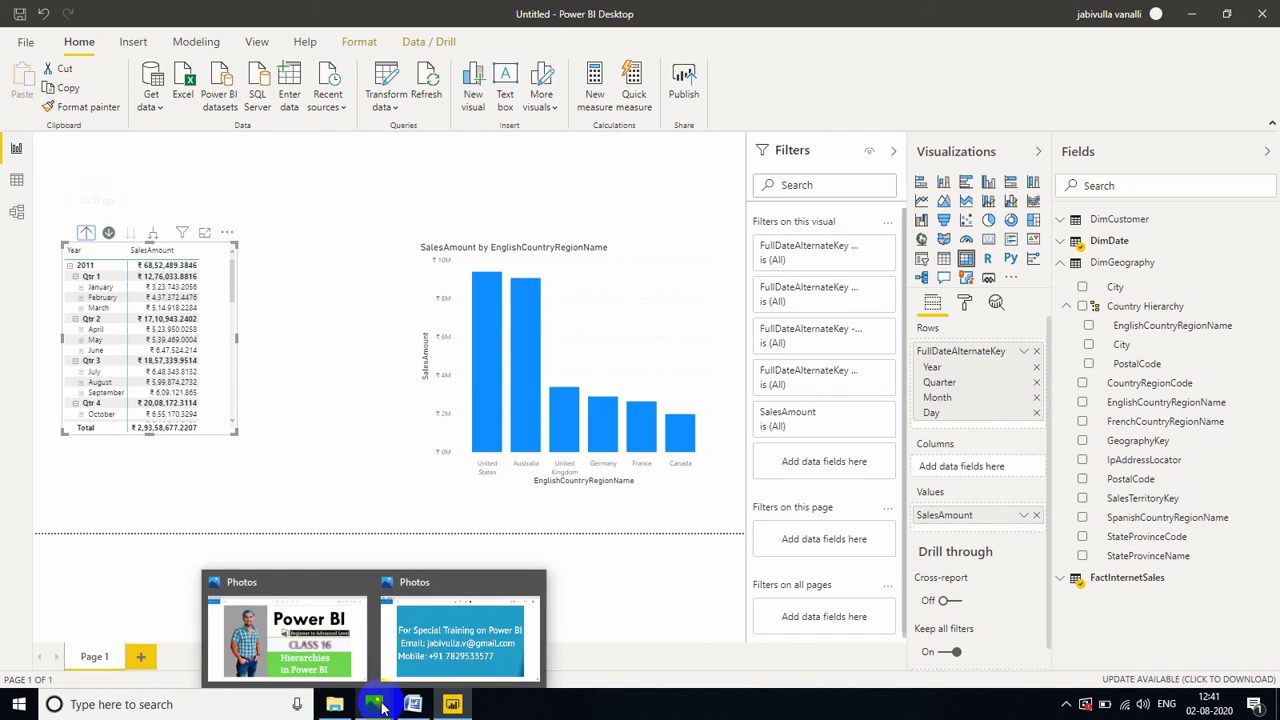
# Step: Show the End Screen.jpg closing slide in Photos
pyautogui.click(471, 634)
pyautogui.moveTo(373, 704)
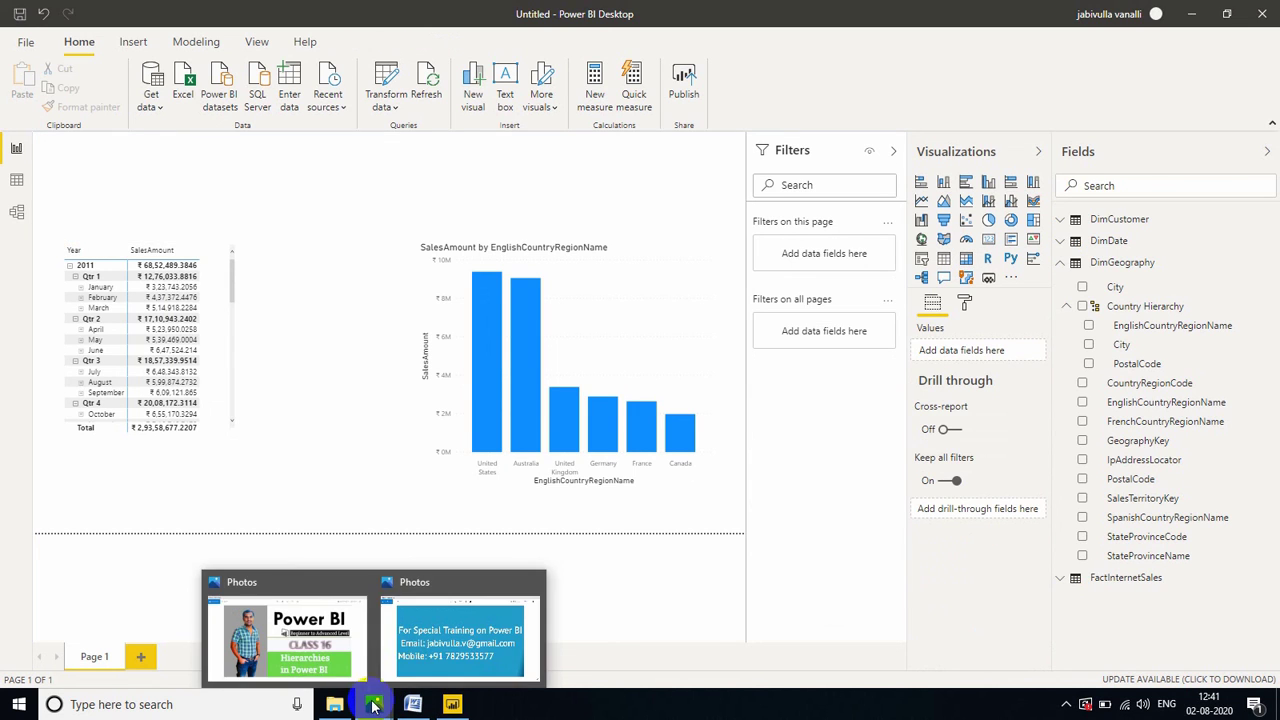
pyautogui.click(475, 635)
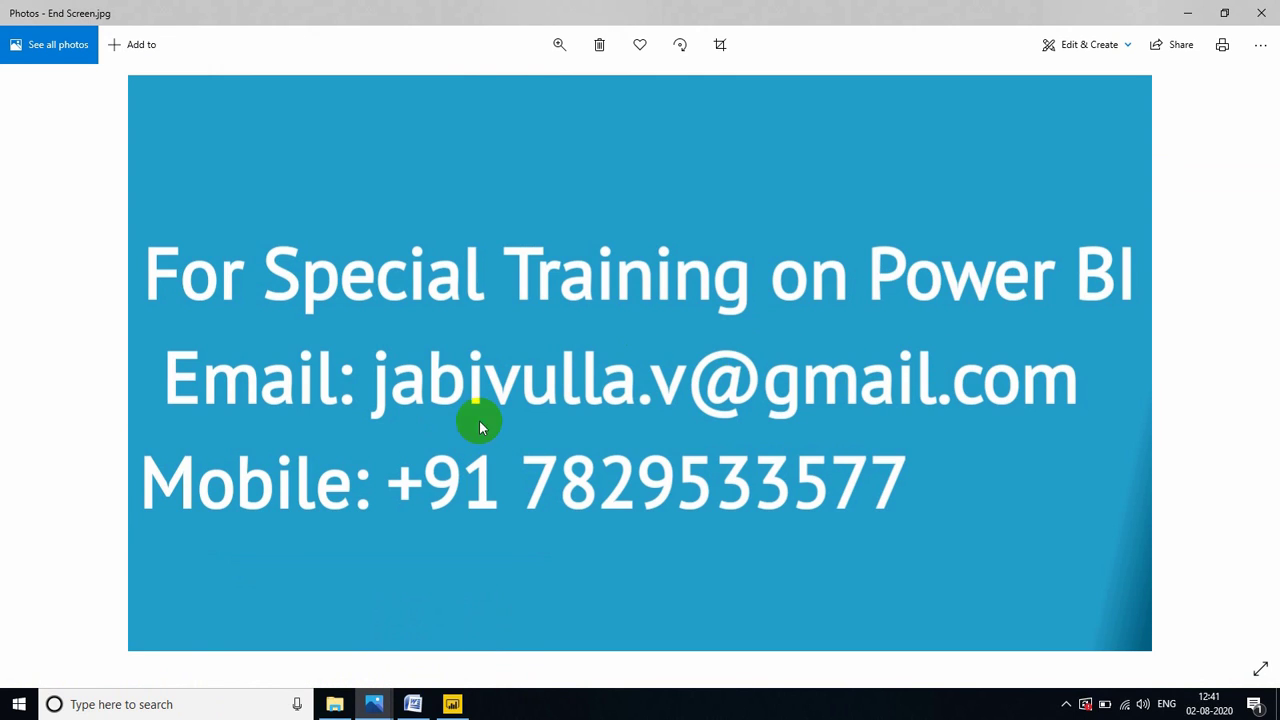
pyautogui.click(1066, 704)
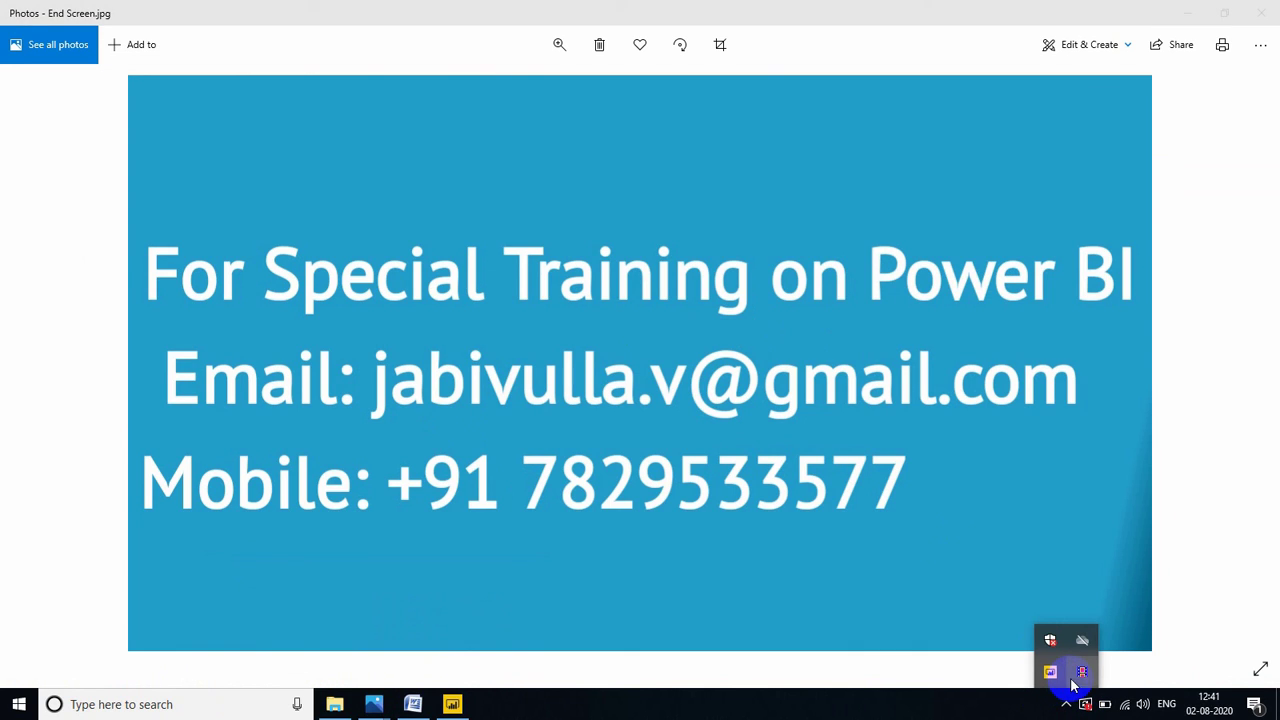